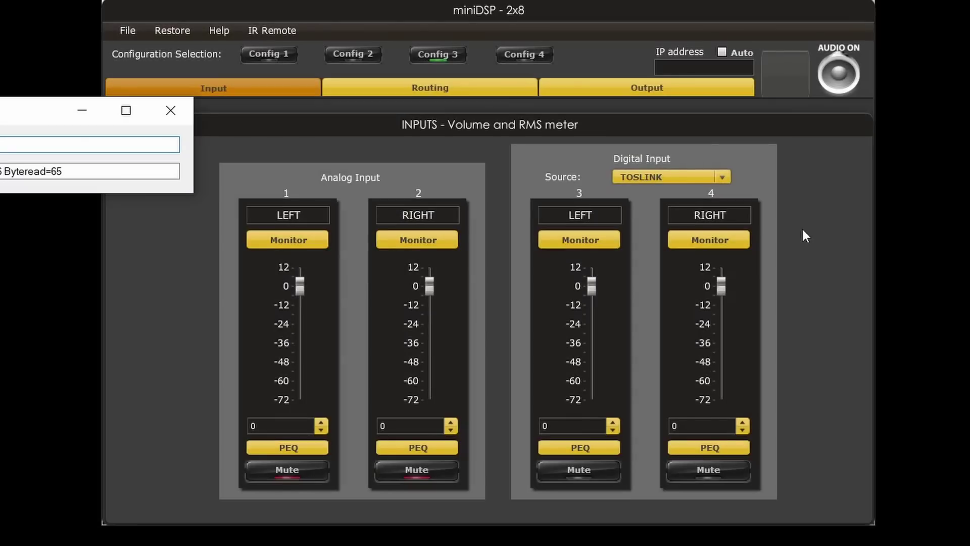
- Load Config 1 onto the connected miniDSP 2x8 board
{"action": "left_click", "coordinate": [276, 56]}
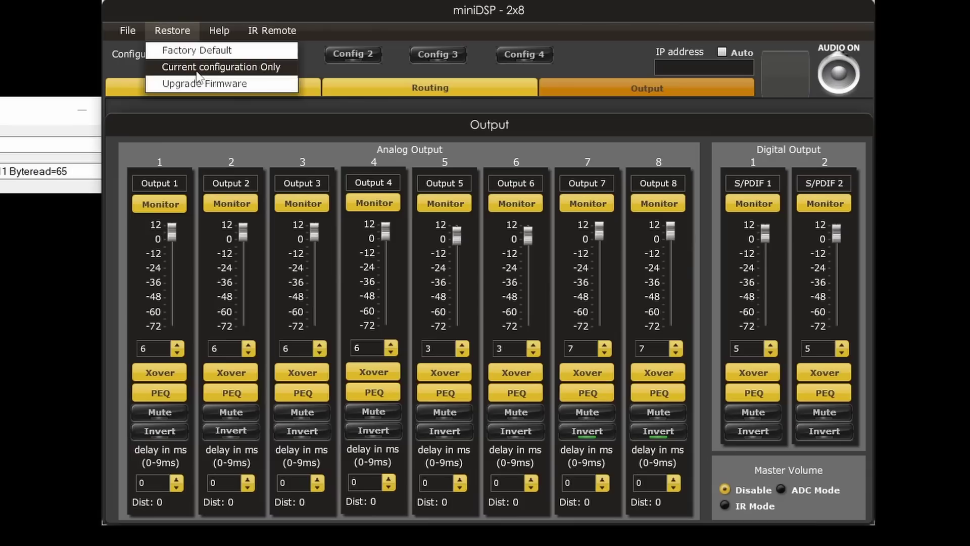
- Restore only the current configuration to defaults, confirming the warning and the loading message
{"action": "left_click", "coordinate": [198, 70]}
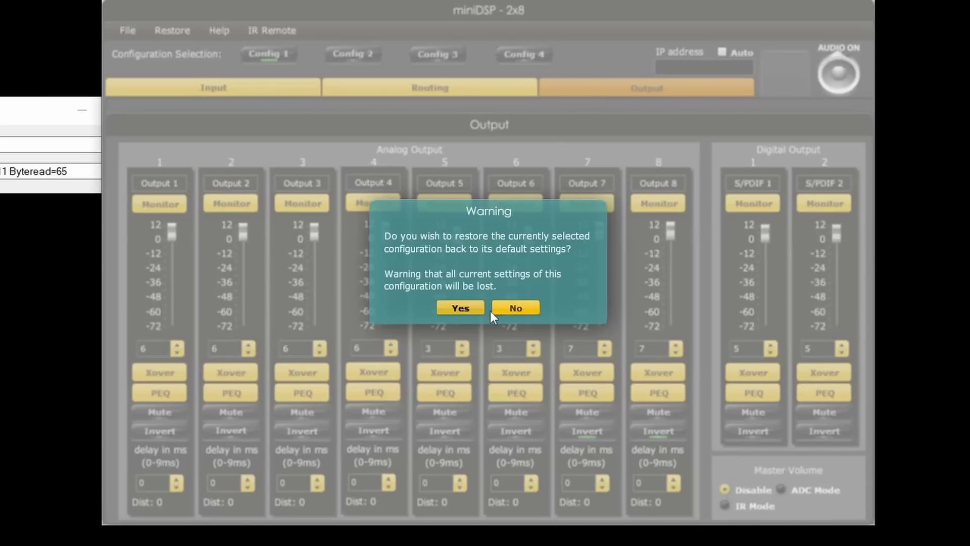
{"action": "left_click", "coordinate": [463, 310]}
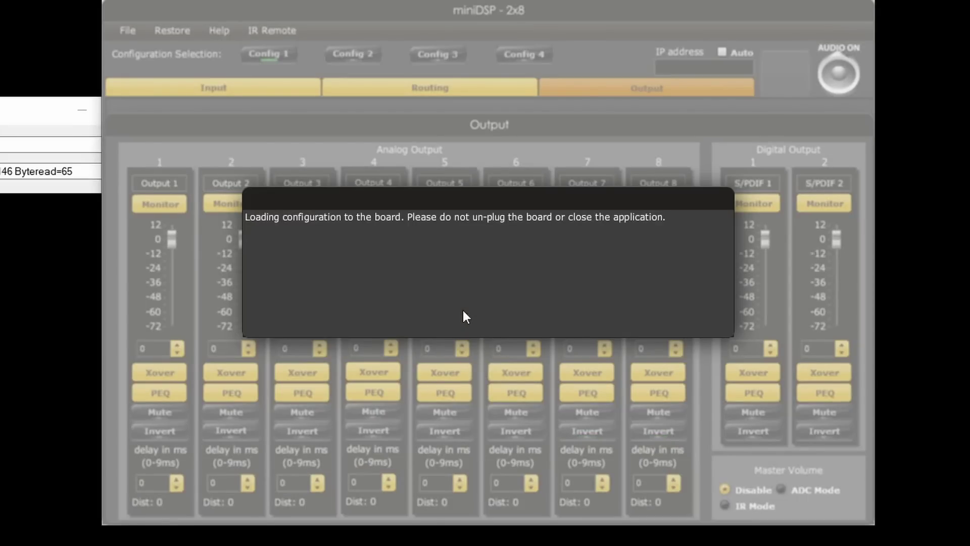
{"action": "left_click", "coordinate": [489, 283]}
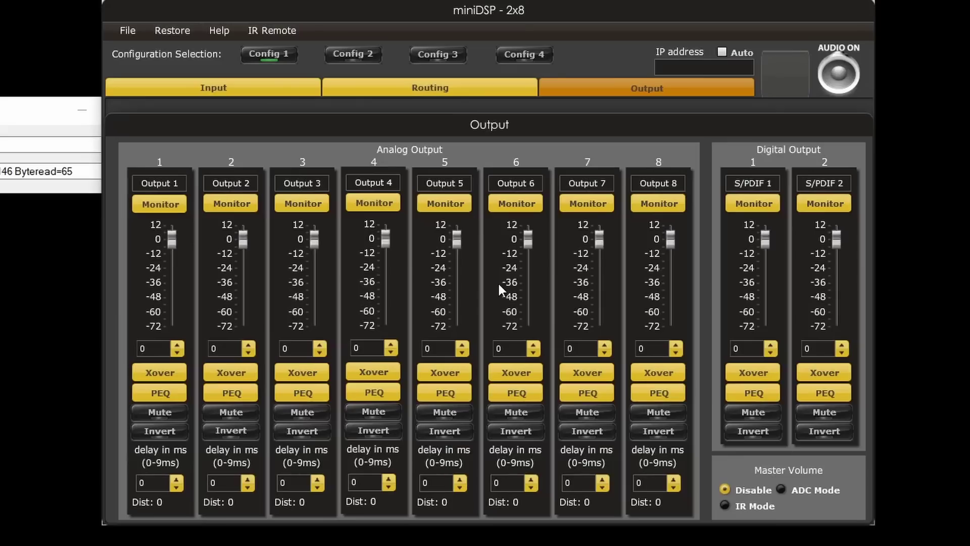
{"action": "left_click", "coordinate": [429, 87]}
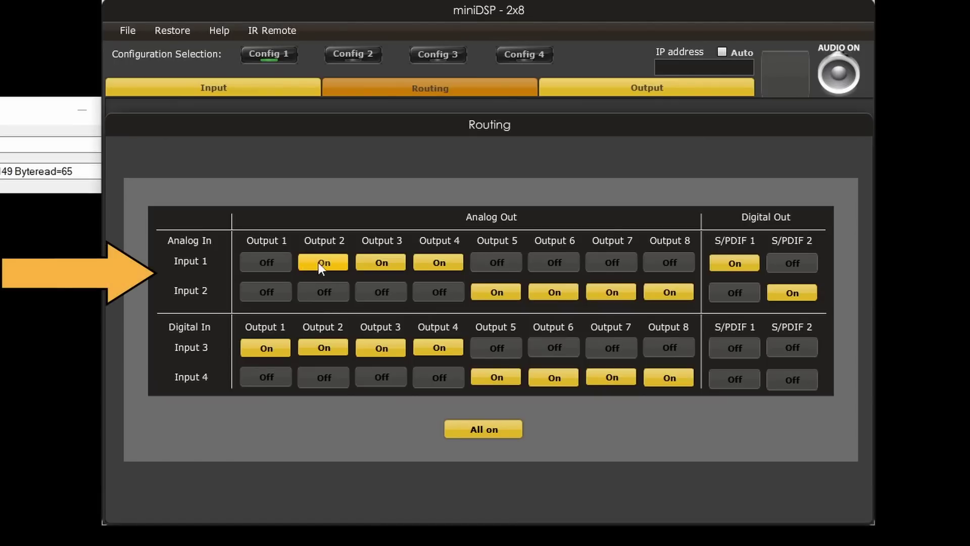
- Disconnect Inputs 1 and 2 from Outputs 6–8 and both S/PDIF outputs
{"action": "left_click", "coordinate": [506, 291]}
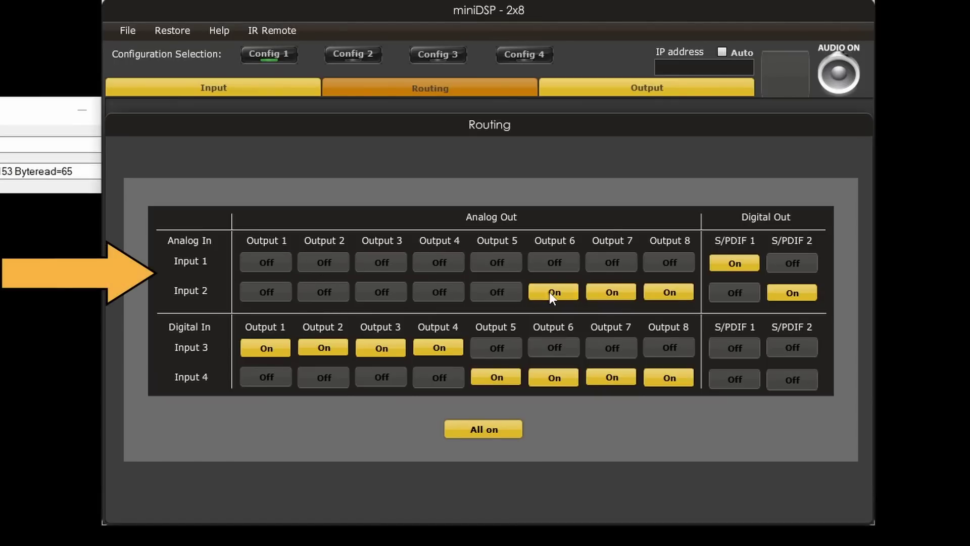
{"action": "left_click", "coordinate": [549, 292]}
{"action": "left_click", "coordinate": [623, 291]}
{"action": "left_click", "coordinate": [670, 292]}
{"action": "left_click", "coordinate": [738, 265]}
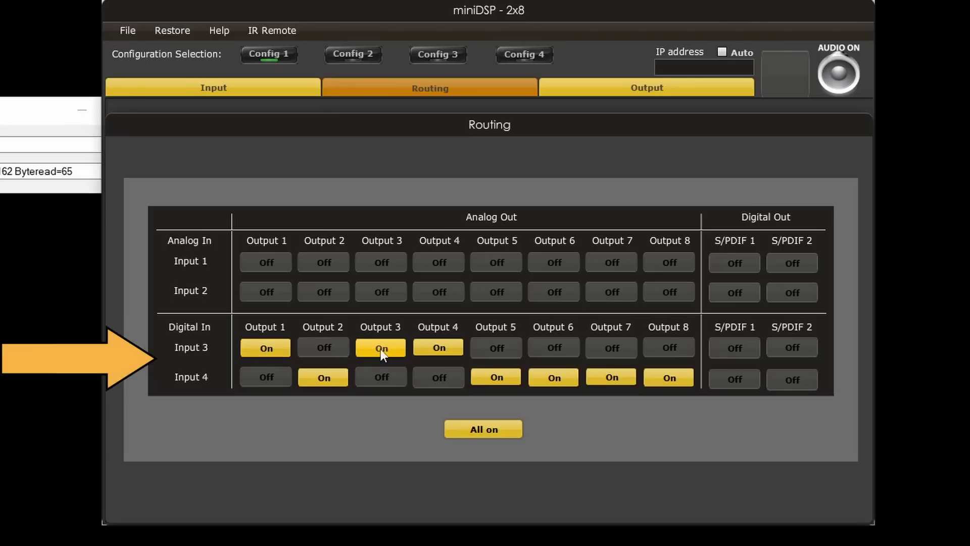
- Route Input 3 to odd outputs and S/PDIF 1, Input 4 to even outputs and S/PDIF 2; name output 1 TWEETER
{"action": "left_click", "coordinate": [438, 348]}
{"action": "left_click", "coordinate": [438, 378]}
{"action": "left_click", "coordinate": [494, 348]}
{"action": "left_click", "coordinate": [497, 377]}
{"action": "left_click", "coordinate": [612, 348]}
{"action": "left_click", "coordinate": [612, 377]}
{"action": "left_click", "coordinate": [734, 348]}
{"action": "left_click", "coordinate": [792, 379]}
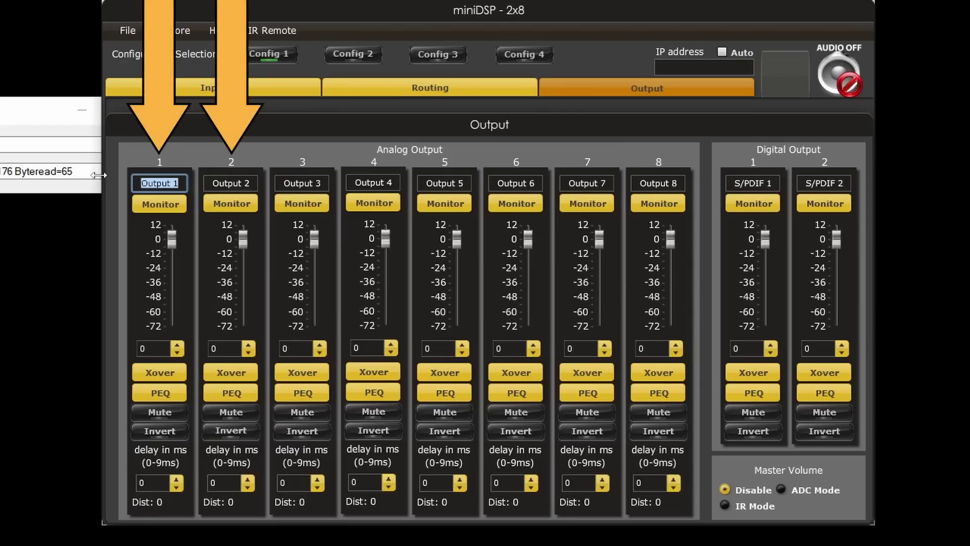
{"action": "type", "text": "TWEETER"}
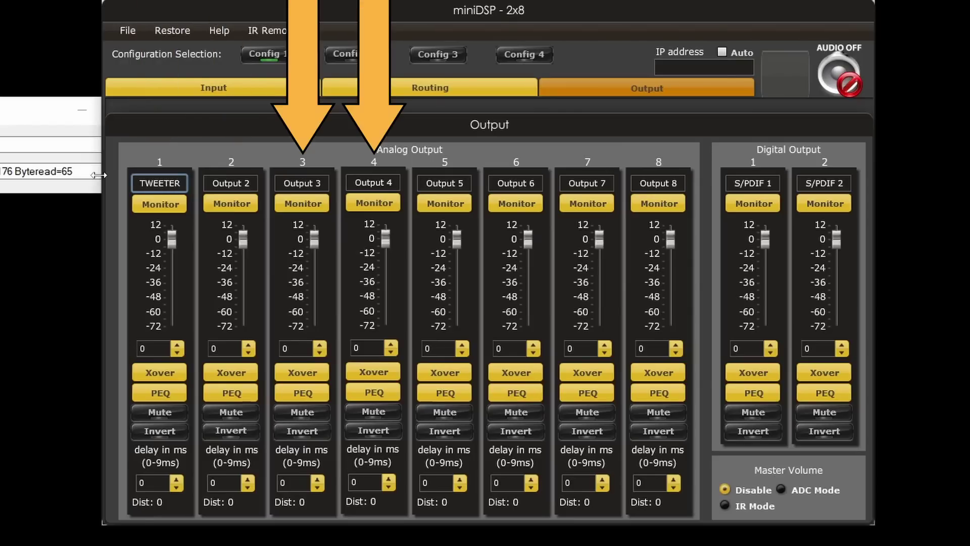
- Name outputs 2–5 TWEEETER, MID, MID and M WOOF
{"action": "key", "text": "Tab"}
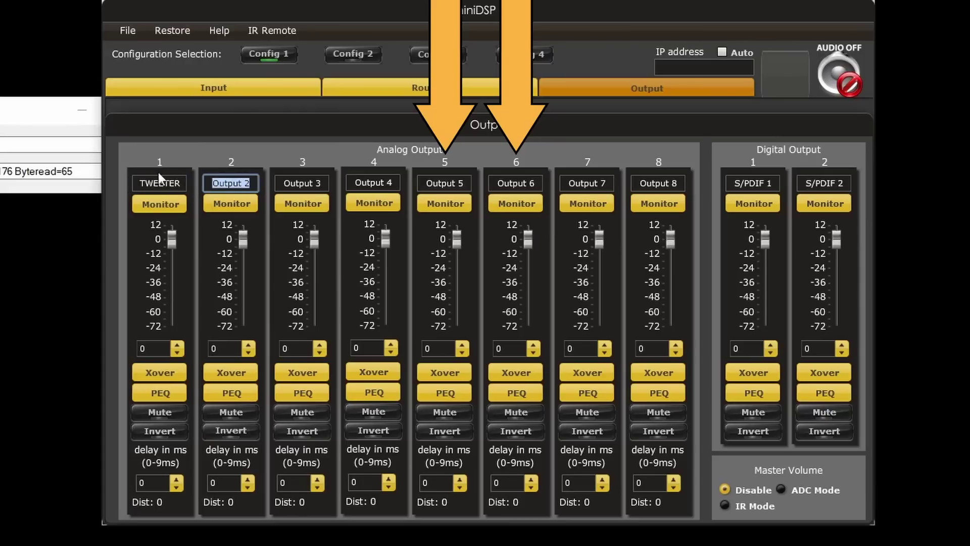
{"action": "type", "text": "TWEEETER"}
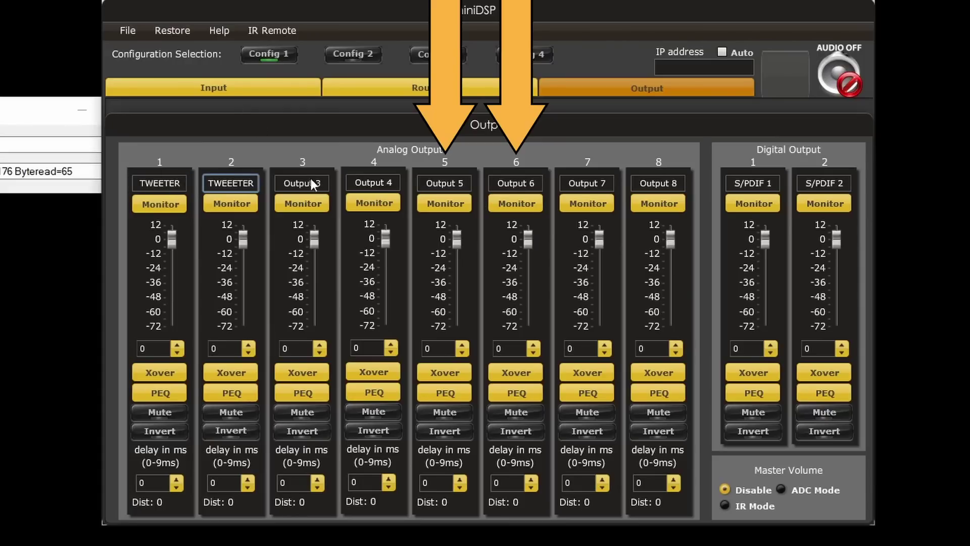
{"action": "double_click", "coordinate": [307, 183]}
{"action": "type", "text": "MID"}
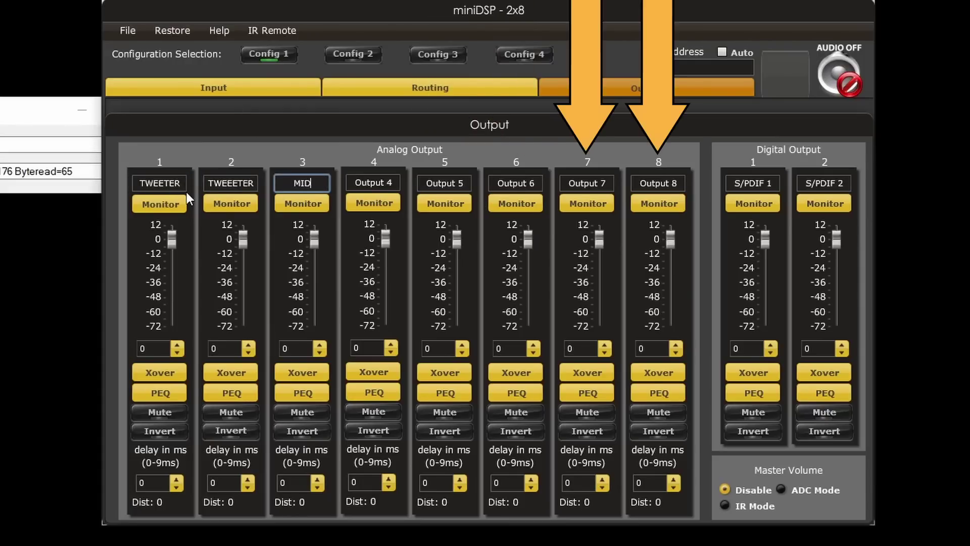
{"action": "key", "text": "Tab"}
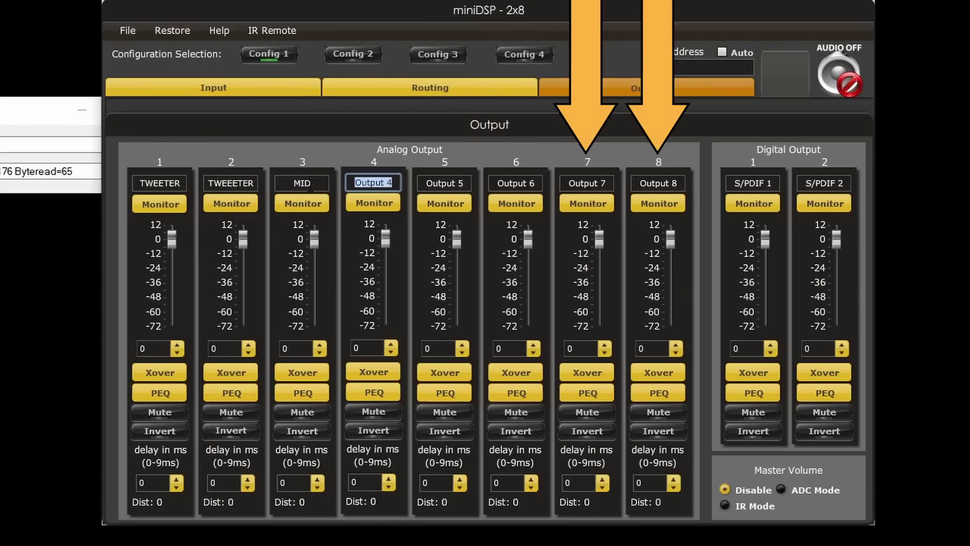
{"action": "type", "text": "MID"}
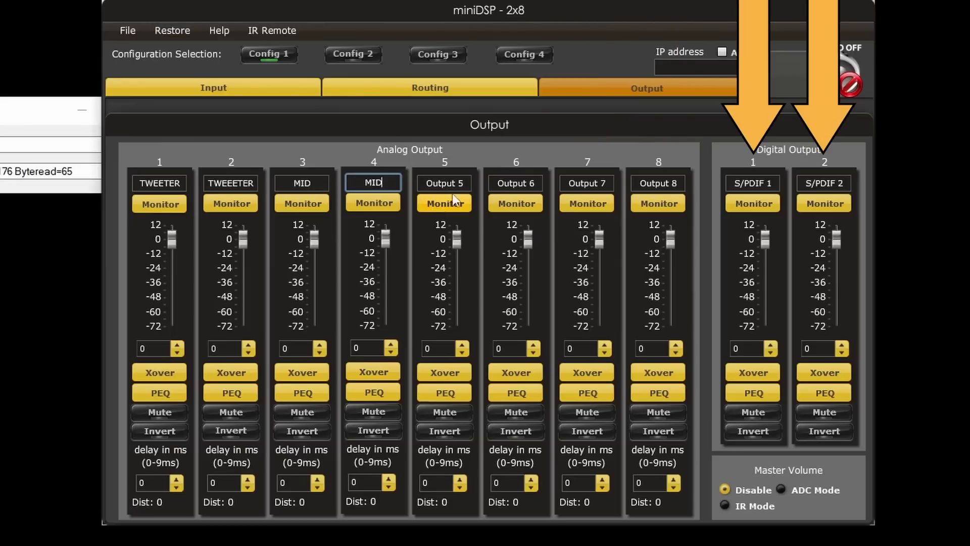
{"action": "key", "text": "Tab"}
{"action": "type", "text": "M "}
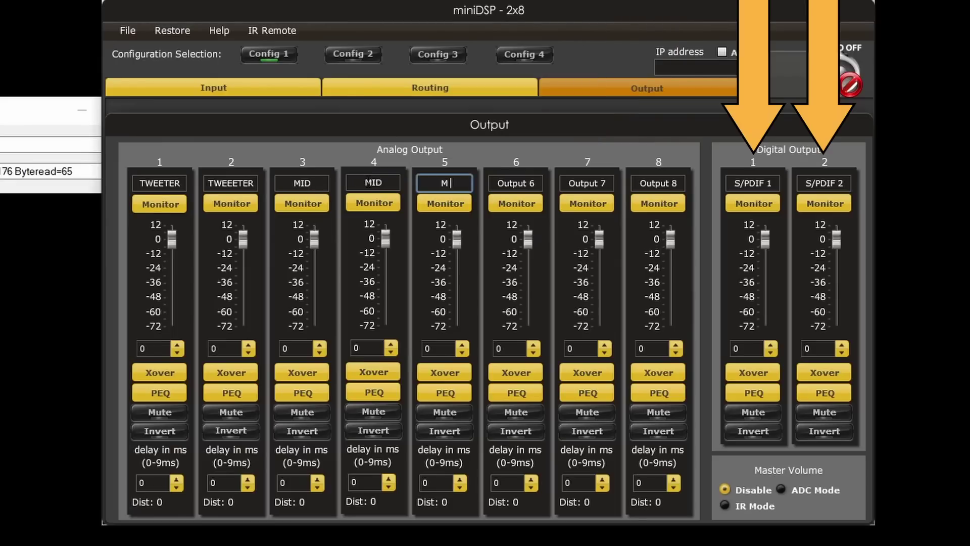
{"action": "type", "text": "WOOF"}
- Name outputs 7 and 8 WOOF and the digital outputs SUB L and SUB R
{"action": "key", "text": "Tab"}
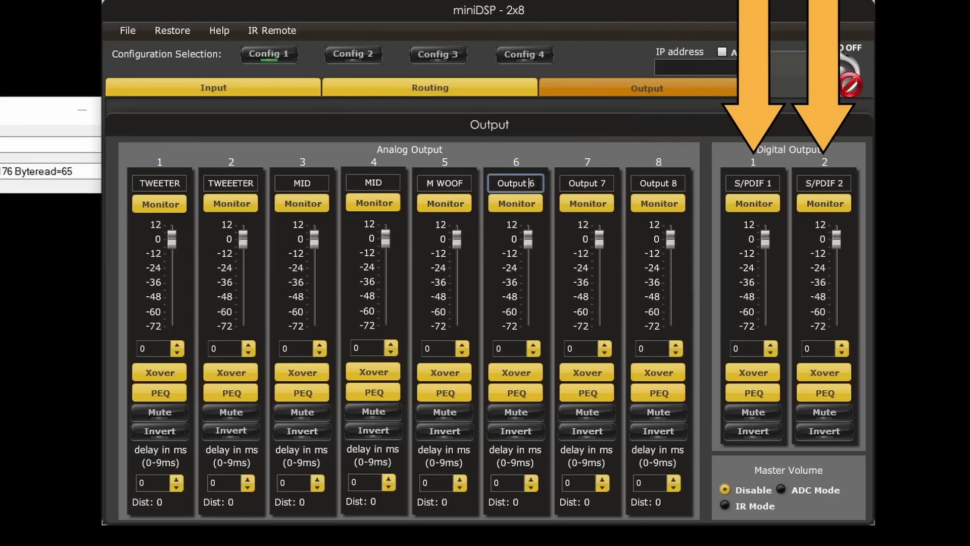
{"action": "type", "text": "M WOOF"}
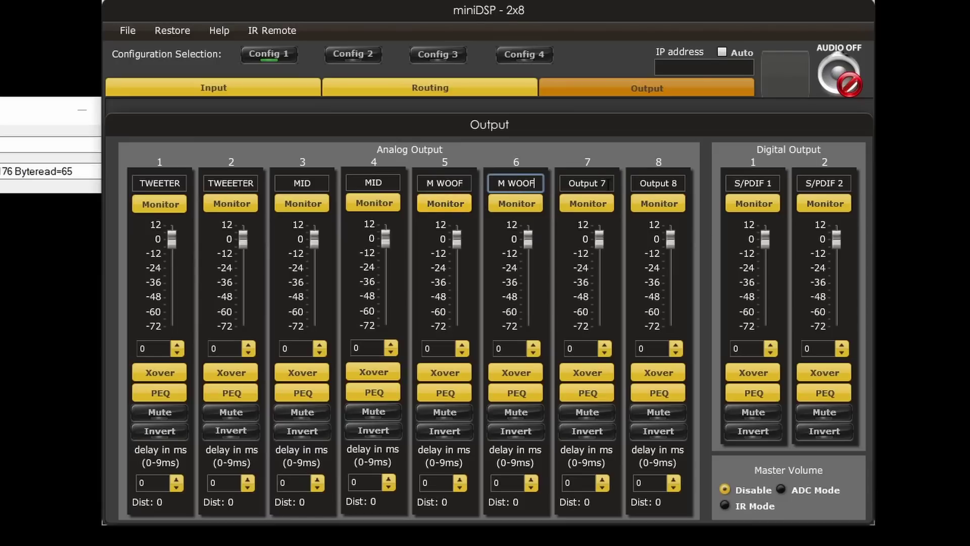
{"action": "key", "text": "Tab"}
{"action": "type", "text": "WOOF"}
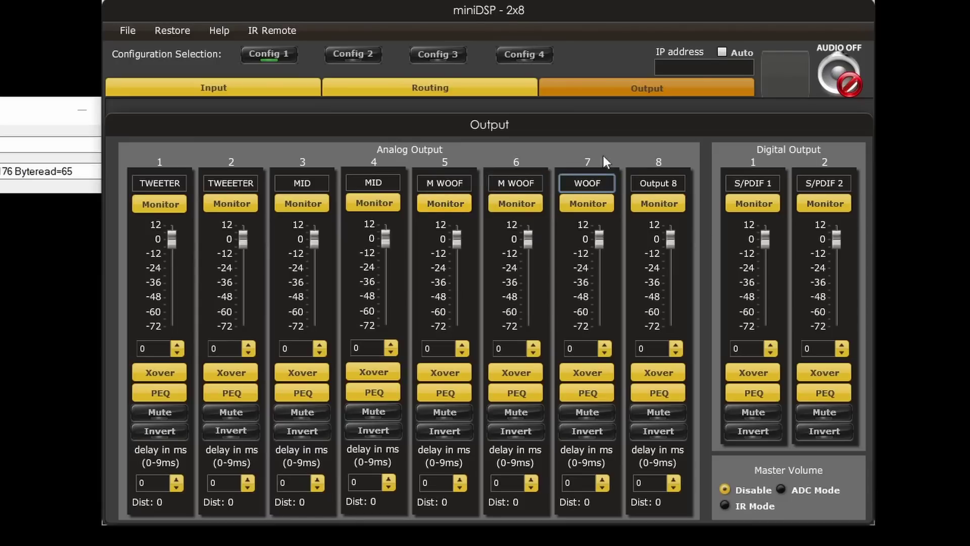
{"action": "key", "text": "Tab"}
{"action": "type", "text": "WOOF"}
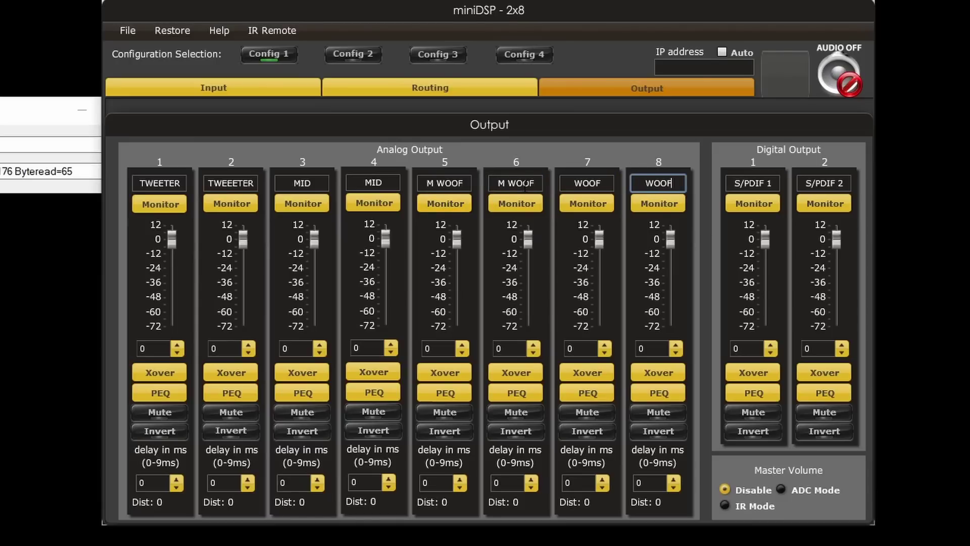
{"action": "key", "text": "Tab"}
{"action": "type", "text": "SUB"}
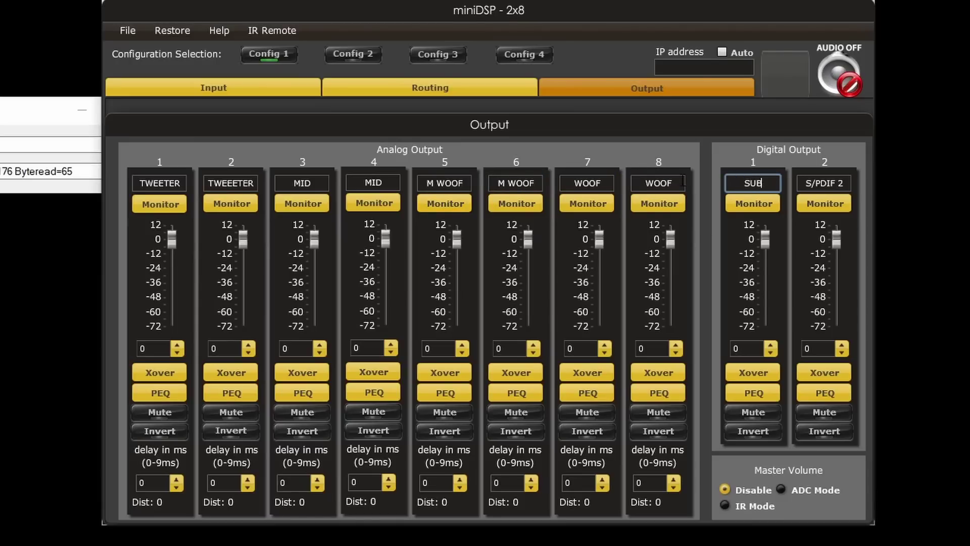
{"action": "type", "text": " L"}
{"action": "key", "text": "Tab"}
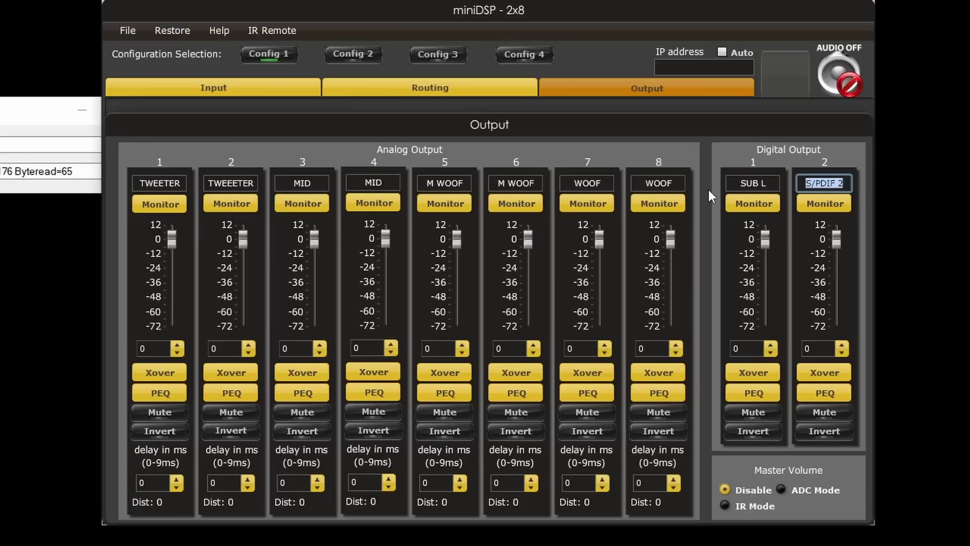
{"action": "type", "text": "SUB R"}
- Mute output 1 and SUB R, give output 2 a 500 Hz high-pass with low-pass bypassed, and measure it
{"action": "left_click", "coordinate": [159, 413]}
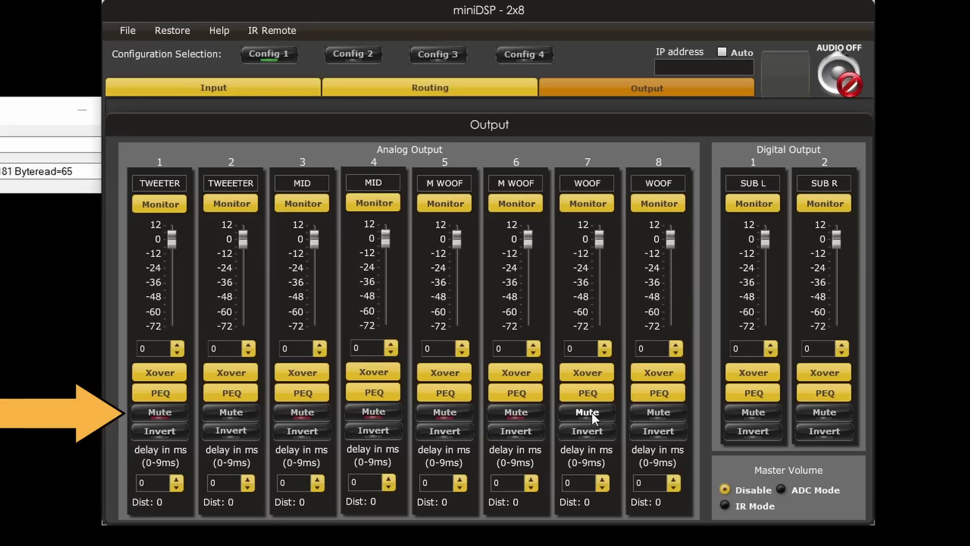
{"action": "left_click", "coordinate": [816, 415]}
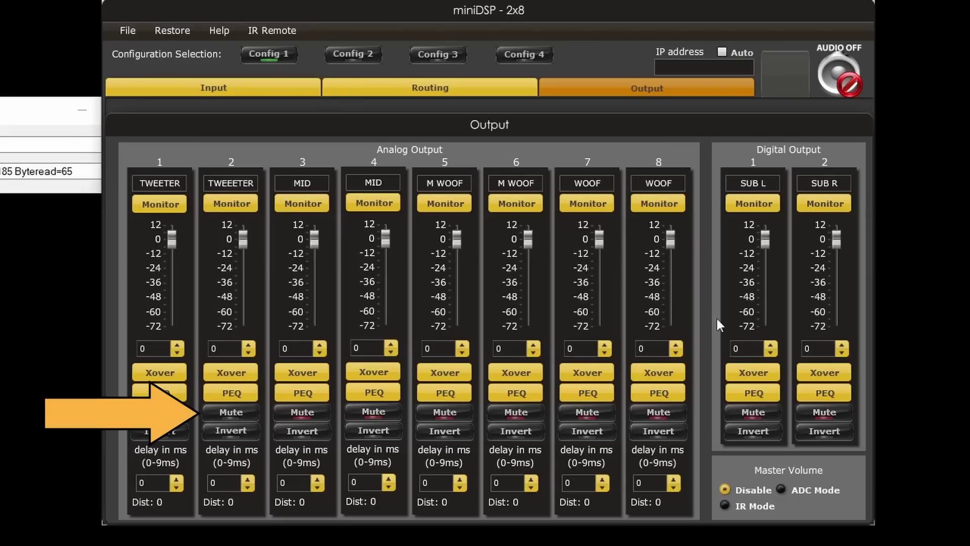
{"action": "left_click", "coordinate": [231, 374]}
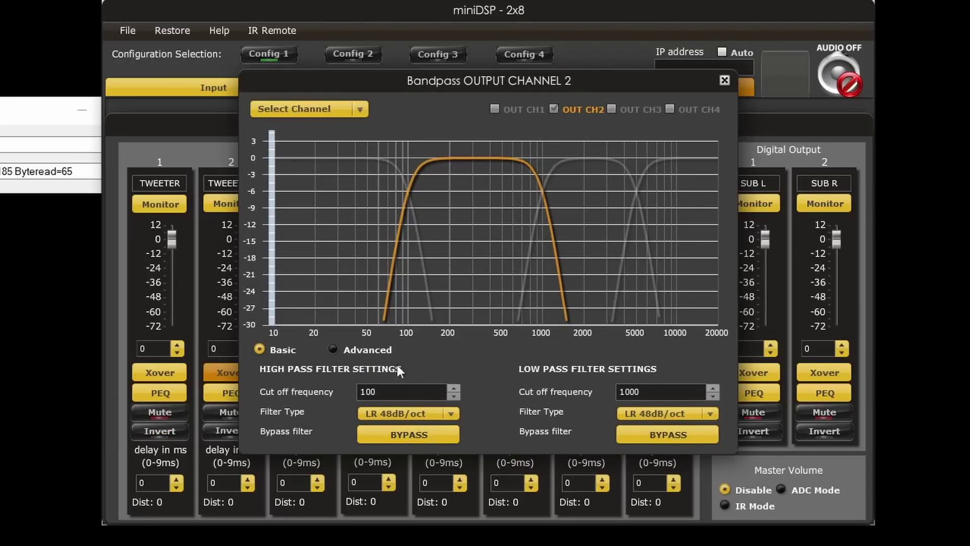
{"action": "double_click", "coordinate": [403, 392]}
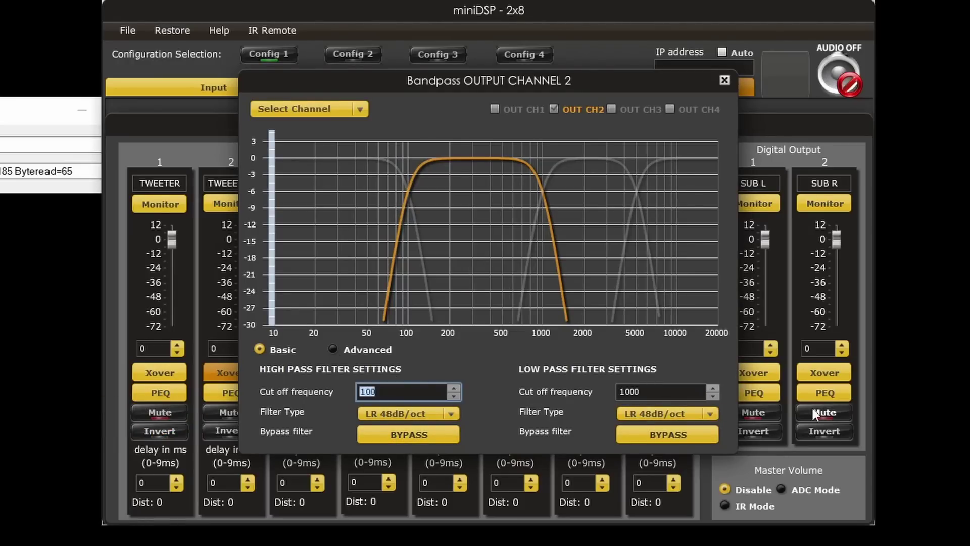
{"action": "type", "text": "500"}
{"action": "left_click", "coordinate": [690, 434]}
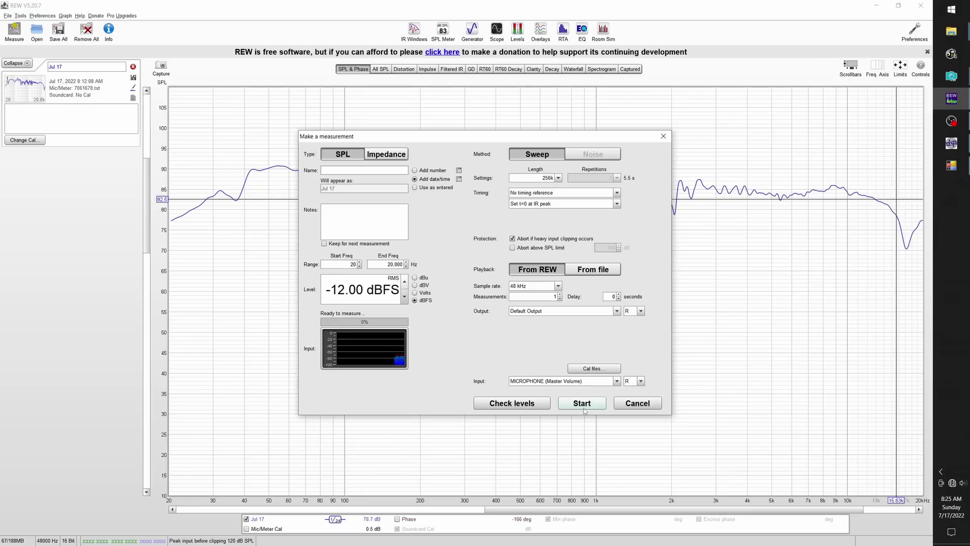
{"action": "left_click", "coordinate": [584, 406]}
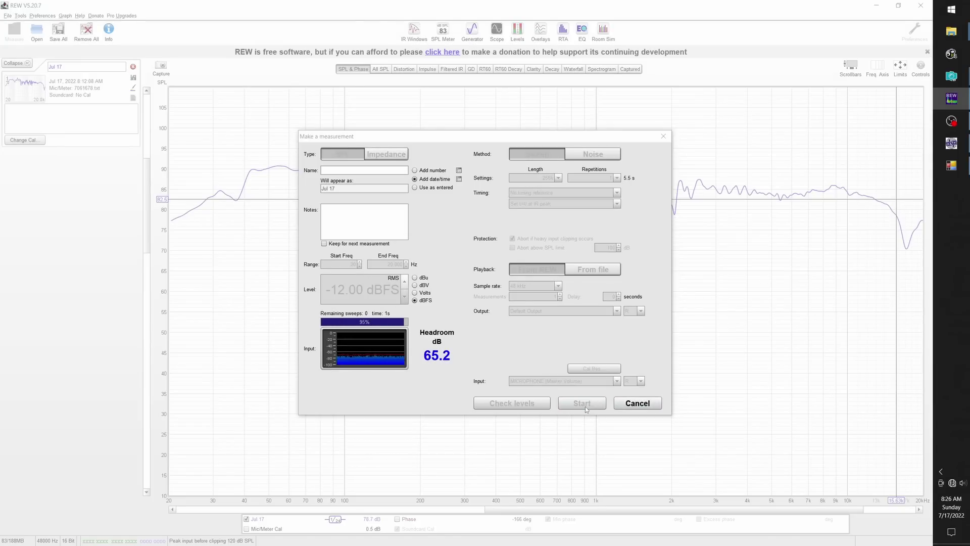
- Turn the miniDSP audio on, delete the near-silent REW measurement, and start a new sweep
{"action": "left_click", "coordinate": [543, 296]}
{"action": "left_click", "coordinate": [950, 143]}
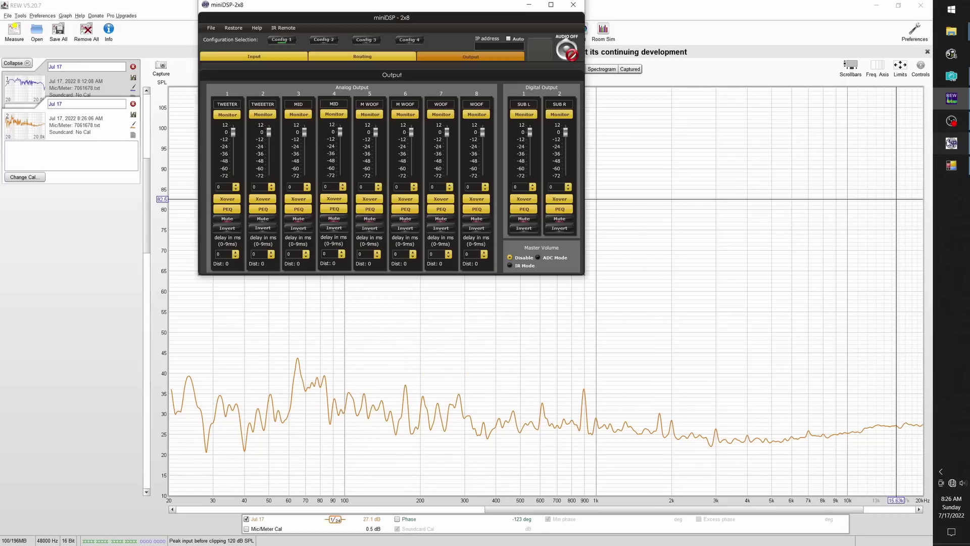
{"action": "left_click", "coordinate": [570, 53]}
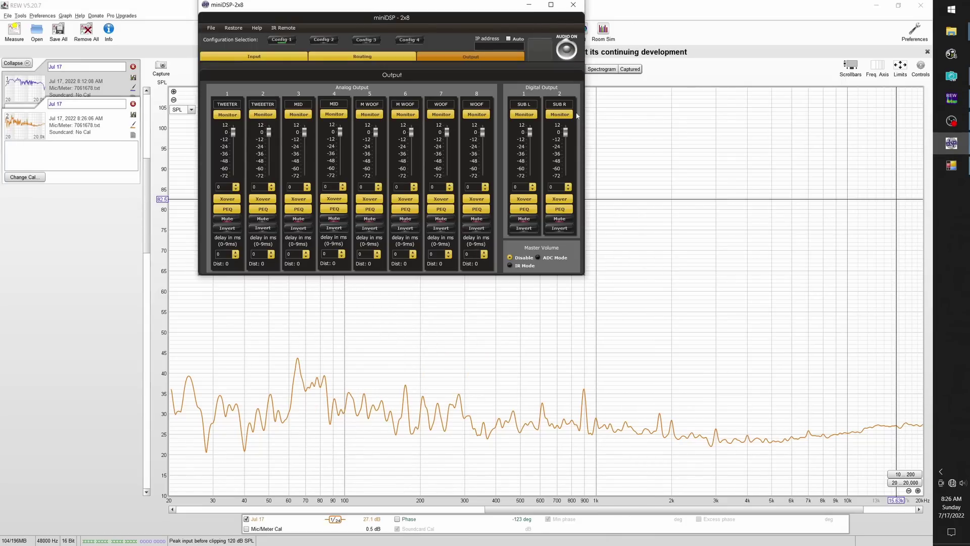
{"action": "left_click", "coordinate": [133, 104]}
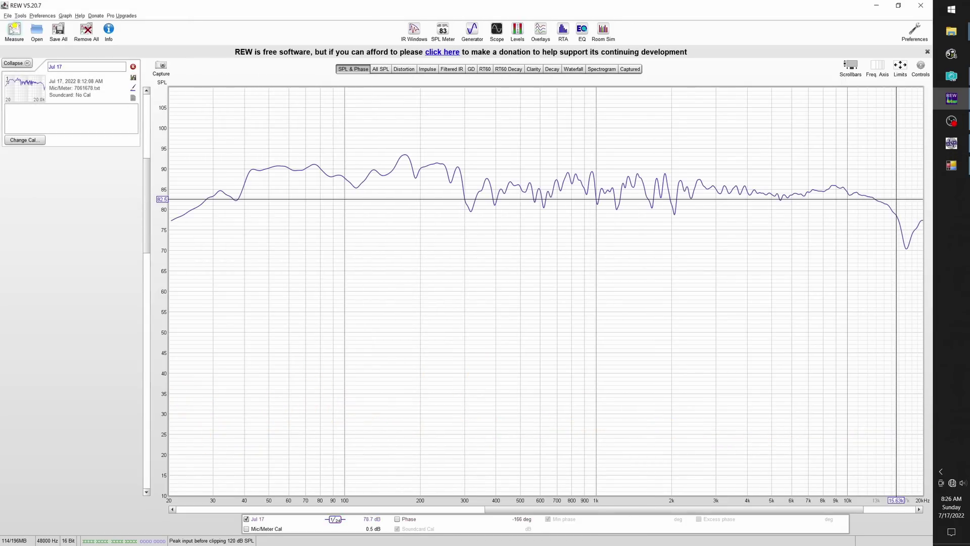
{"action": "left_click", "coordinate": [14, 30]}
{"action": "left_click", "coordinate": [582, 402]}
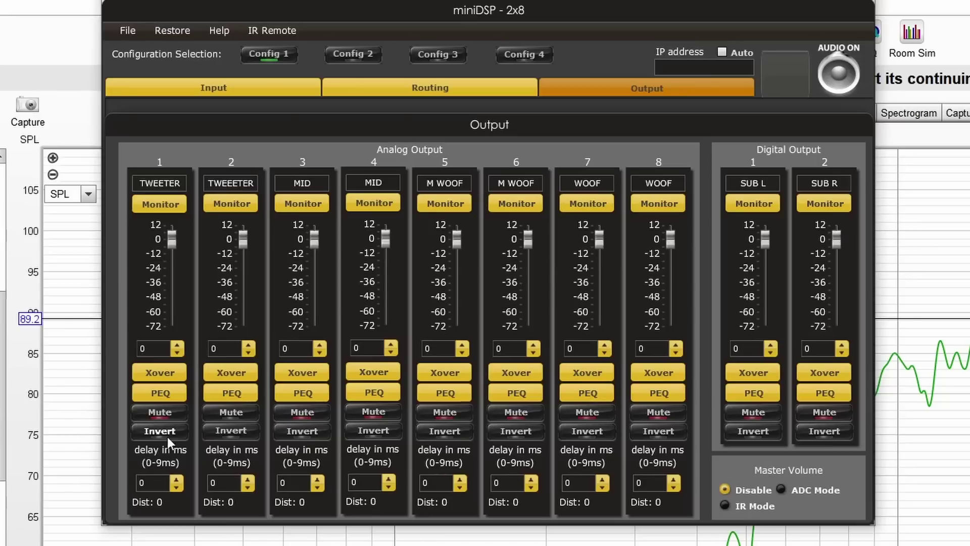
- Change output 2's high-pass to LR 24dB/oct at 2800 Hz
{"action": "left_click", "coordinate": [222, 374]}
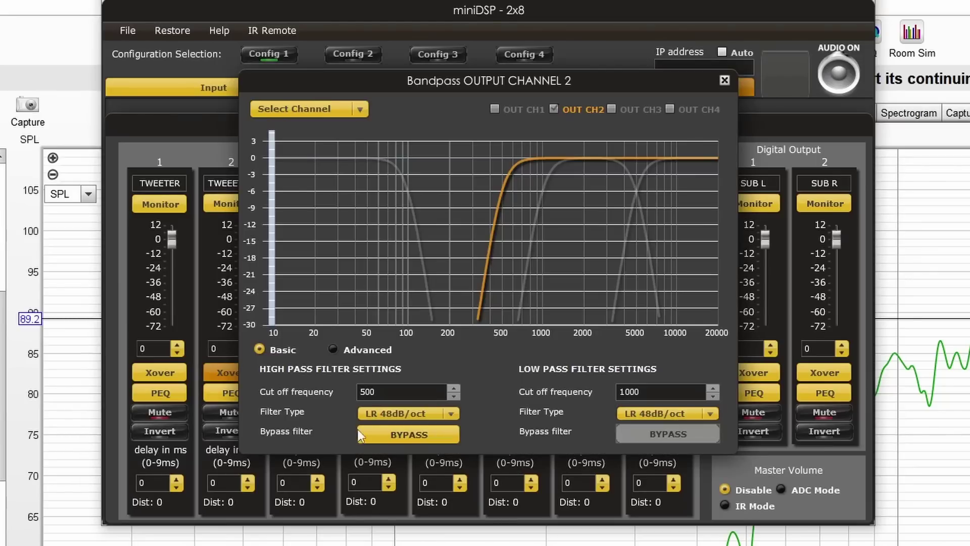
{"action": "left_click", "coordinate": [398, 413]}
{"action": "left_click", "coordinate": [389, 445]}
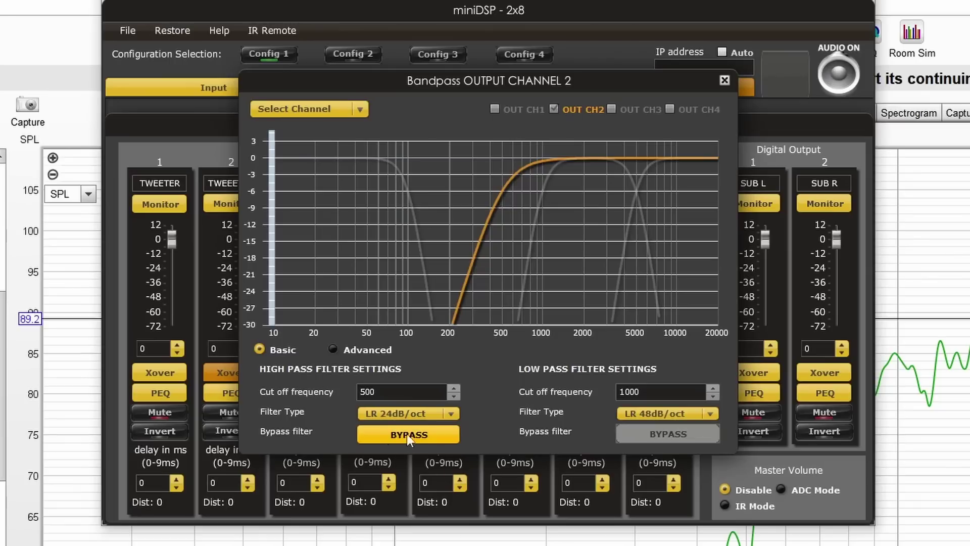
{"action": "left_click_drag", "start_coordinate": [401, 389], "coordinate": [316, 378]}
{"action": "type", "text": "2800"}
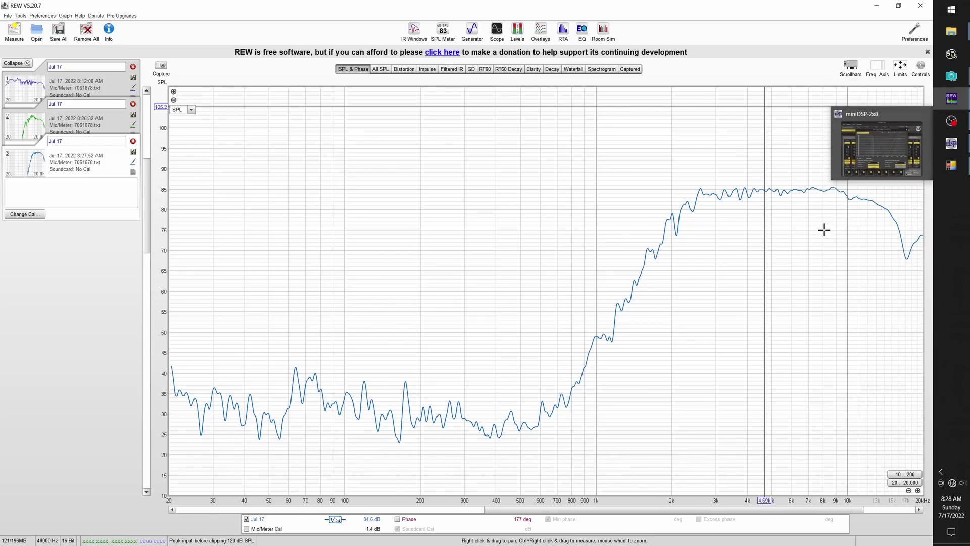
- Bring the miniDSP window back in front of REW once the third sweep finishes
{"action": "left_click", "coordinate": [951, 143]}
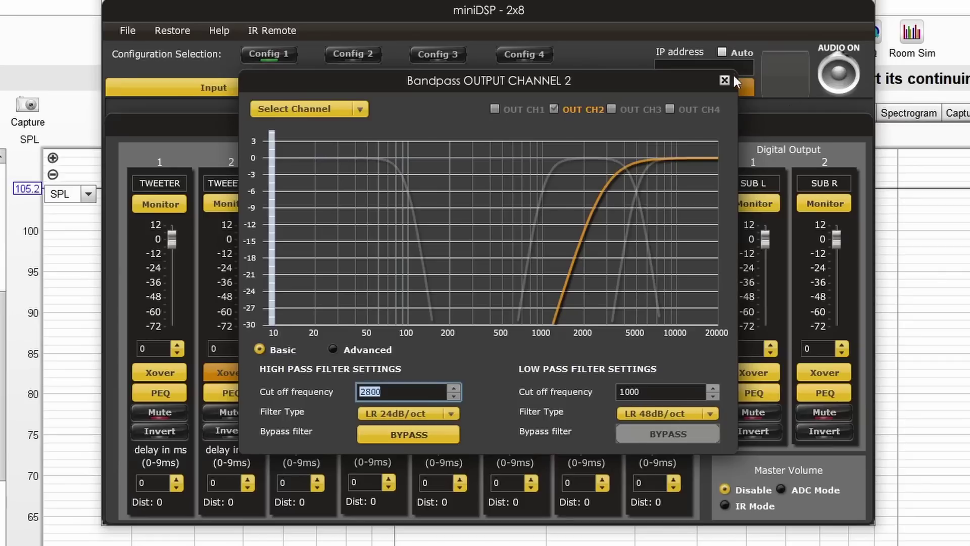
- Compare the crossover settings of channels 2 and 4, ending on channel 4's
{"action": "left_click", "coordinate": [726, 80]}
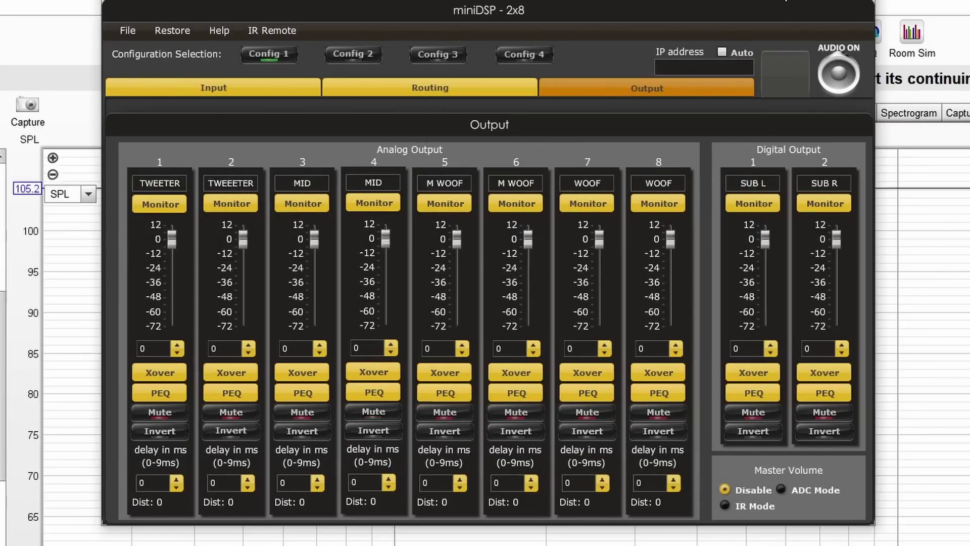
{"action": "left_click", "coordinate": [303, 377]}
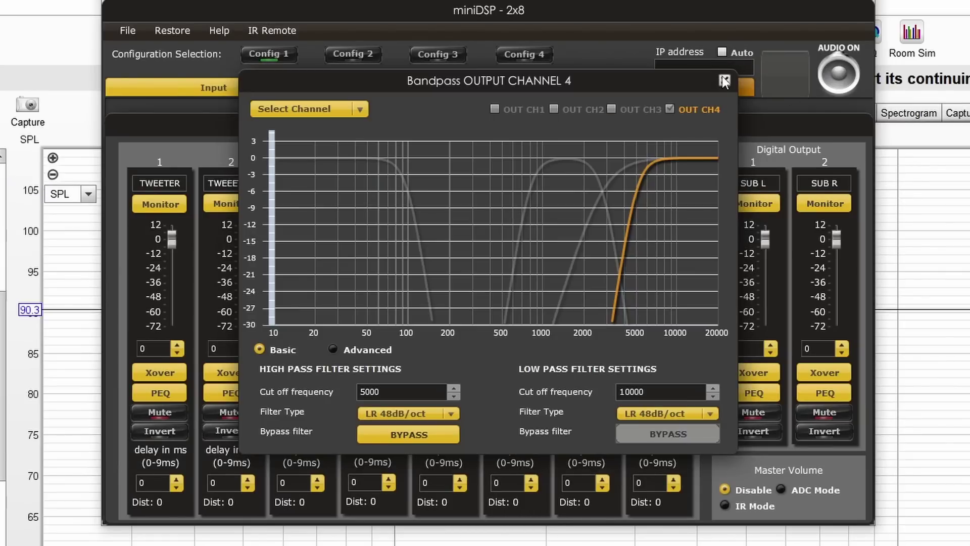
{"action": "left_click", "coordinate": [725, 80]}
{"action": "left_click", "coordinate": [230, 372]}
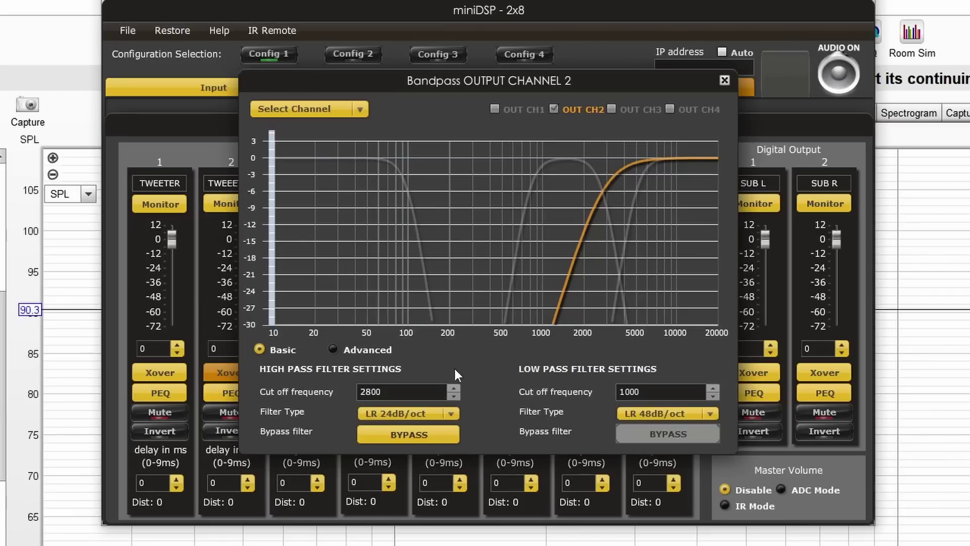
{"action": "left_click", "coordinate": [725, 80]}
{"action": "left_click", "coordinate": [373, 372]}
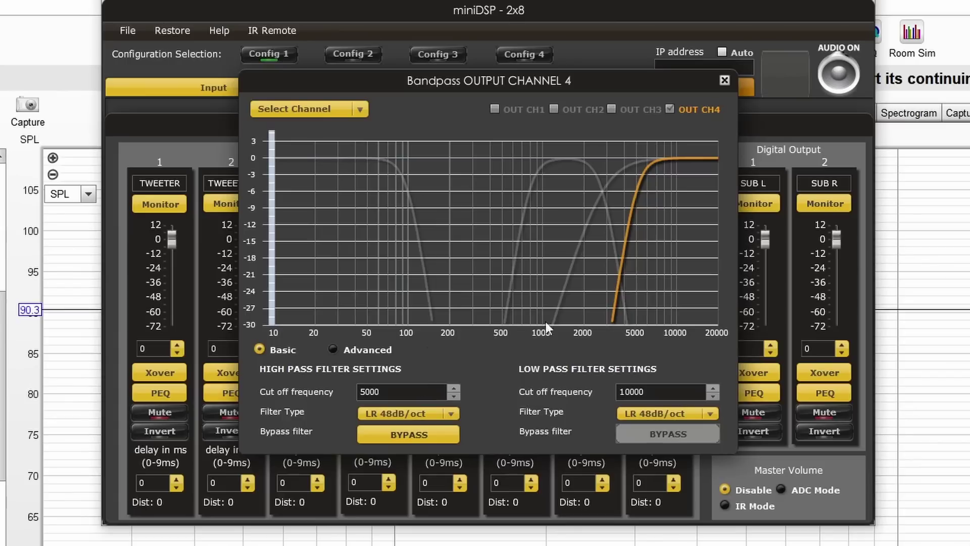
- Give channel 4 an 800 Hz high-pass and an enabled 2800 Hz LR 48dB/oct low-pass
{"action": "key", "text": "ctrl+a"}
{"action": "type", "text": "900"}
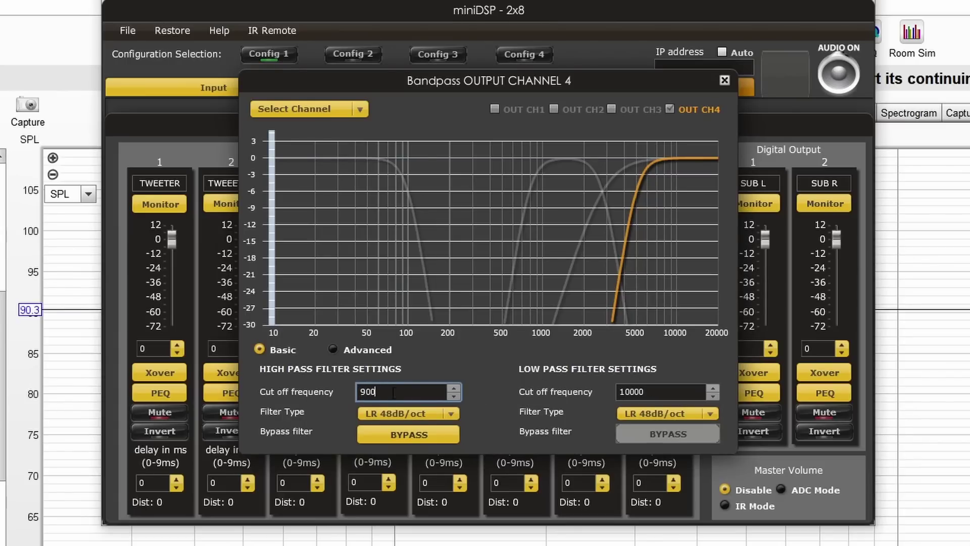
{"action": "key", "text": "ctrl+a"}
{"action": "type", "text": "800"}
{"action": "left_click", "coordinate": [631, 392]}
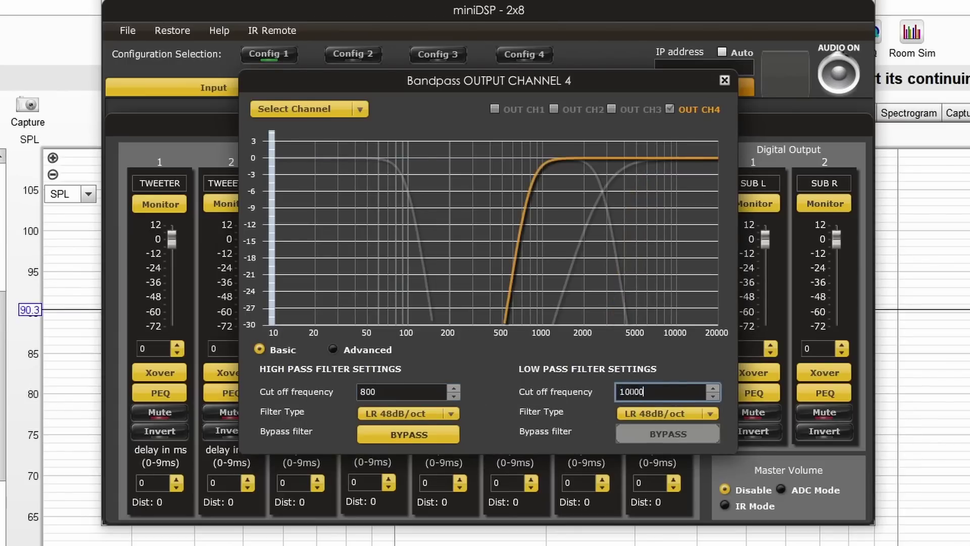
{"action": "key", "text": "ctrl+a"}
{"action": "type", "text": "2800"}
{"action": "left_click", "coordinate": [647, 418]}
{"action": "left_click", "coordinate": [647, 418]}
{"action": "left_click", "coordinate": [645, 434]}
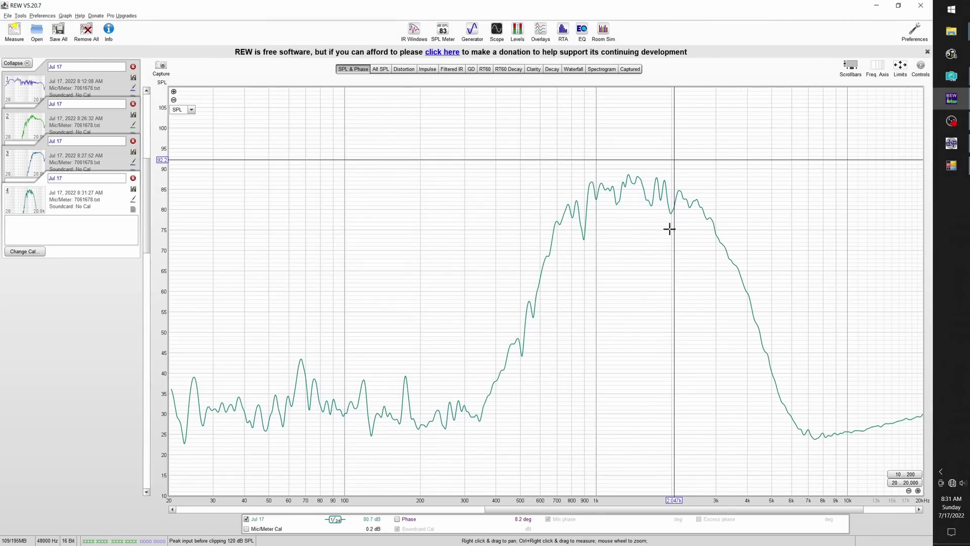
- Show all SPL measurements overlaid in REW with measurements 1 and 2 hidden
{"action": "key", "text": "alt+2"}
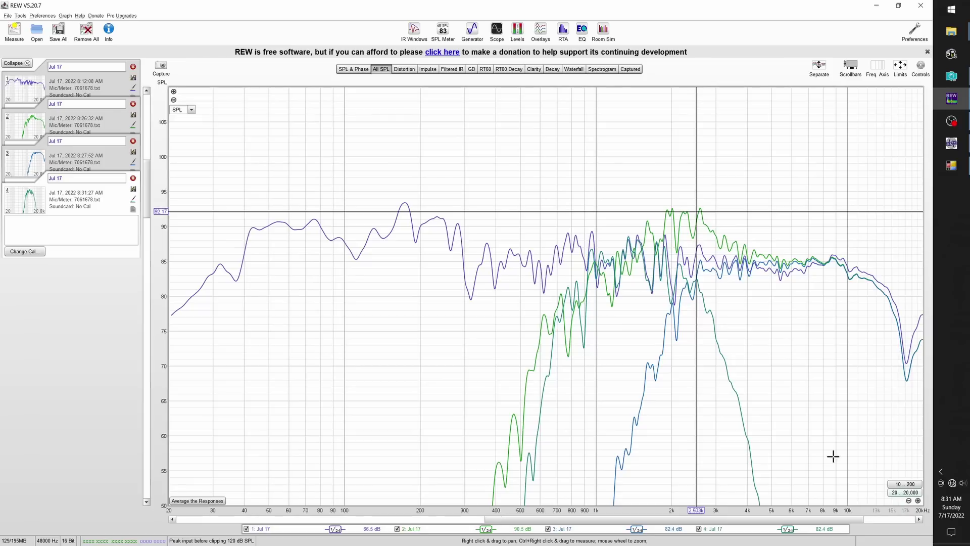
{"action": "left_click", "coordinate": [247, 529]}
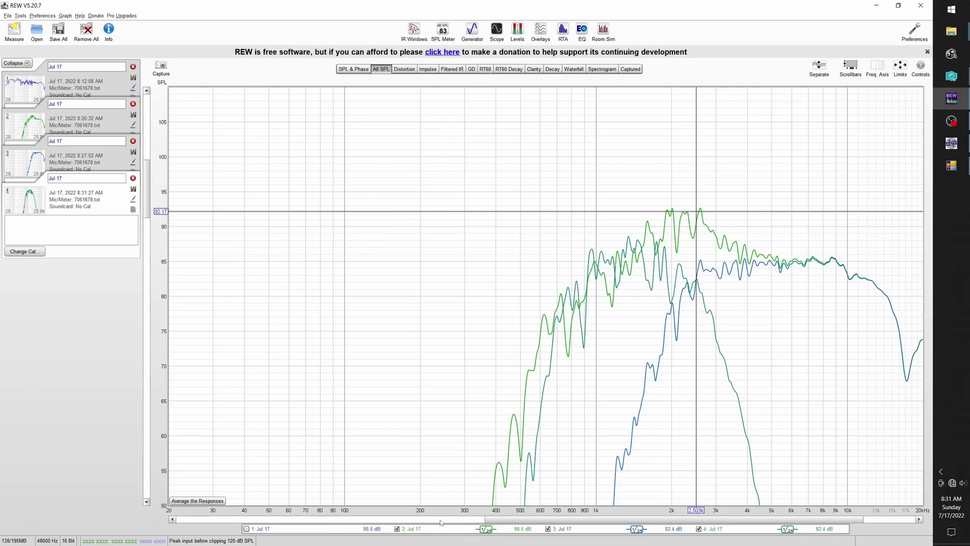
{"action": "left_click", "coordinate": [397, 528]}
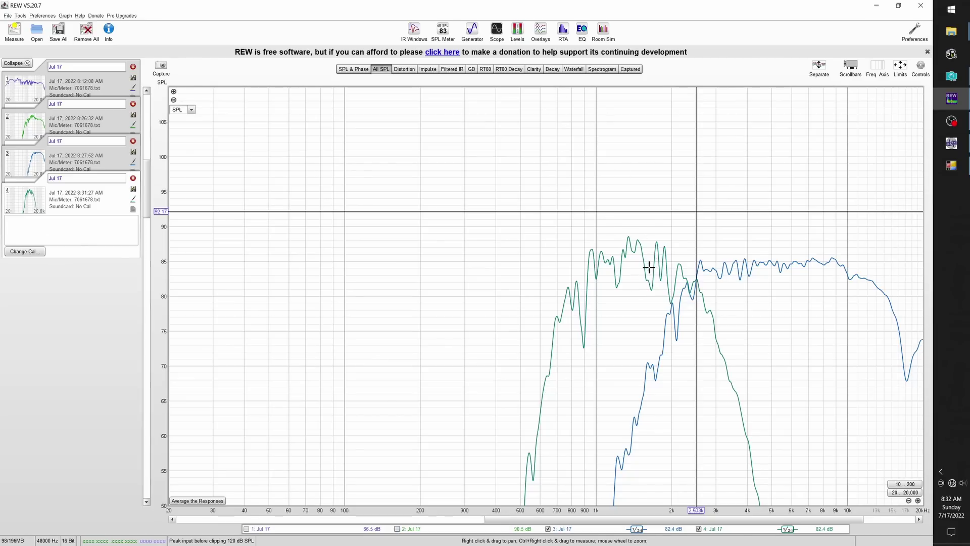
{"action": "left_click", "coordinate": [414, 30]}
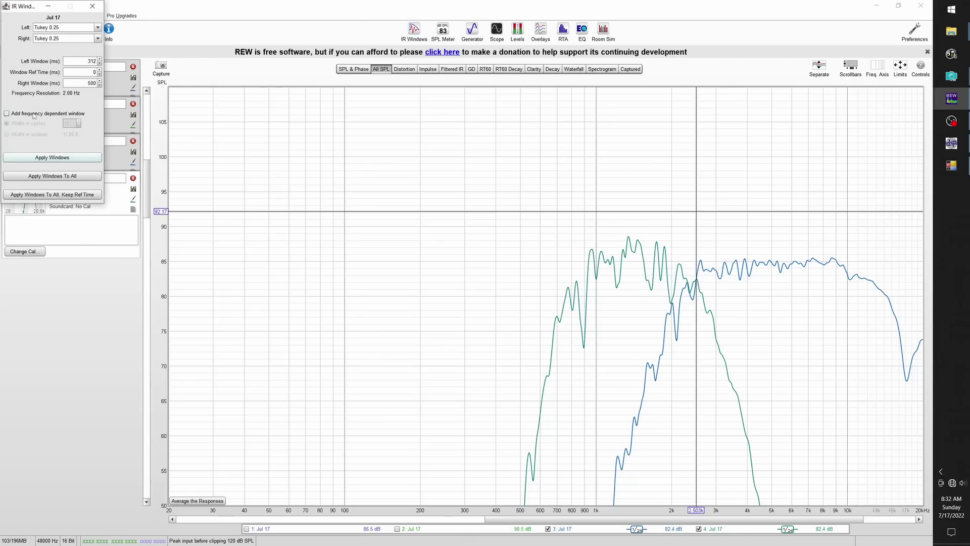
{"action": "double_click", "coordinate": [86, 83]}
{"action": "type", "text": "5"}
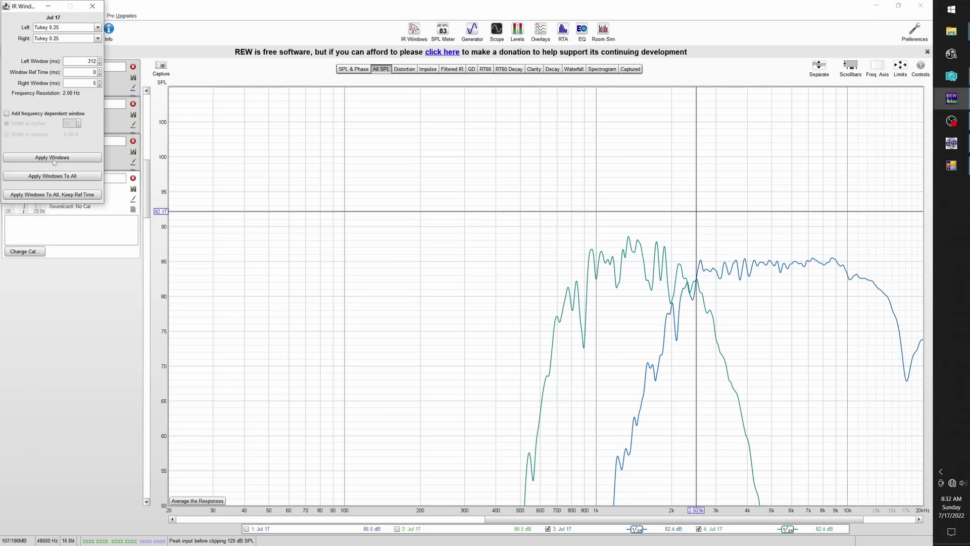
{"action": "left_click", "coordinate": [53, 159]}
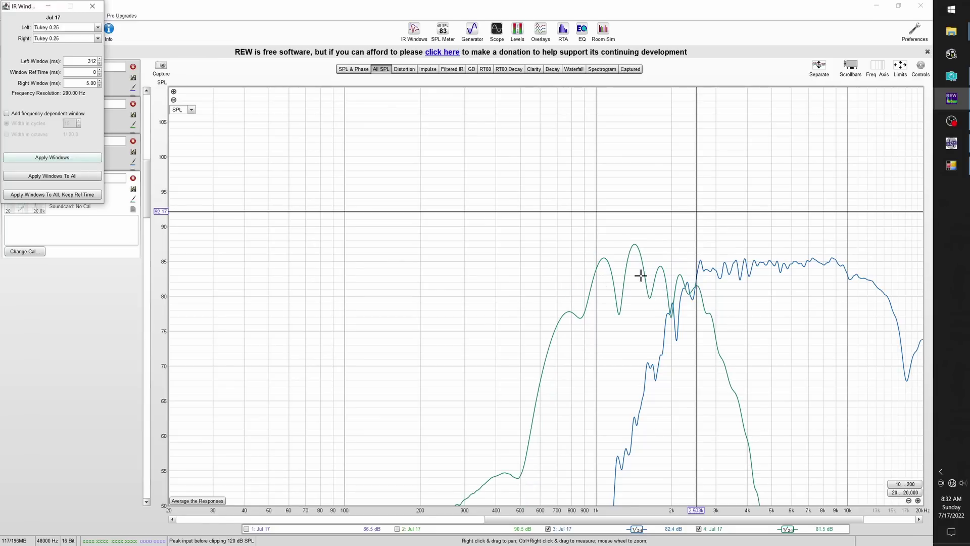
{"action": "type", "text": "0"}
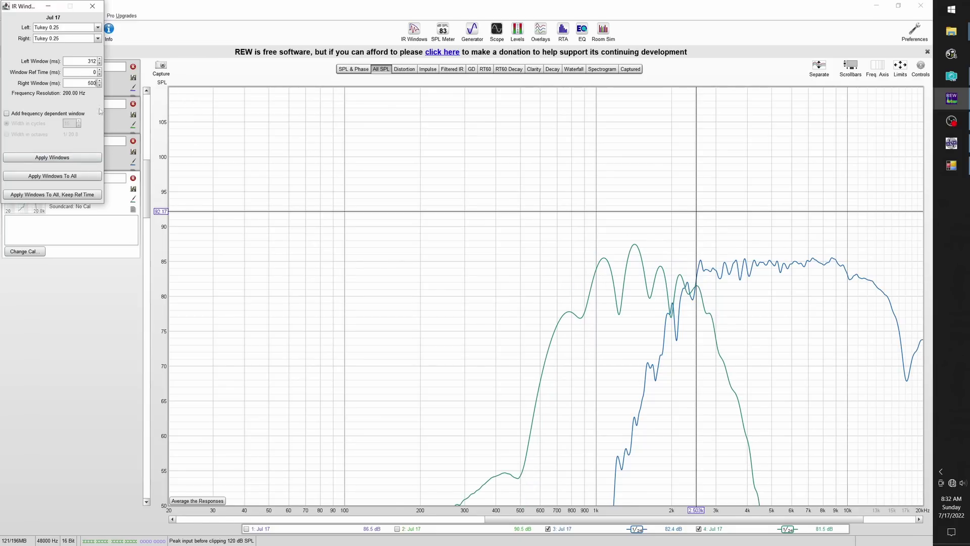
{"action": "left_click", "coordinate": [57, 156]}
{"action": "left_click", "coordinate": [92, 6]}
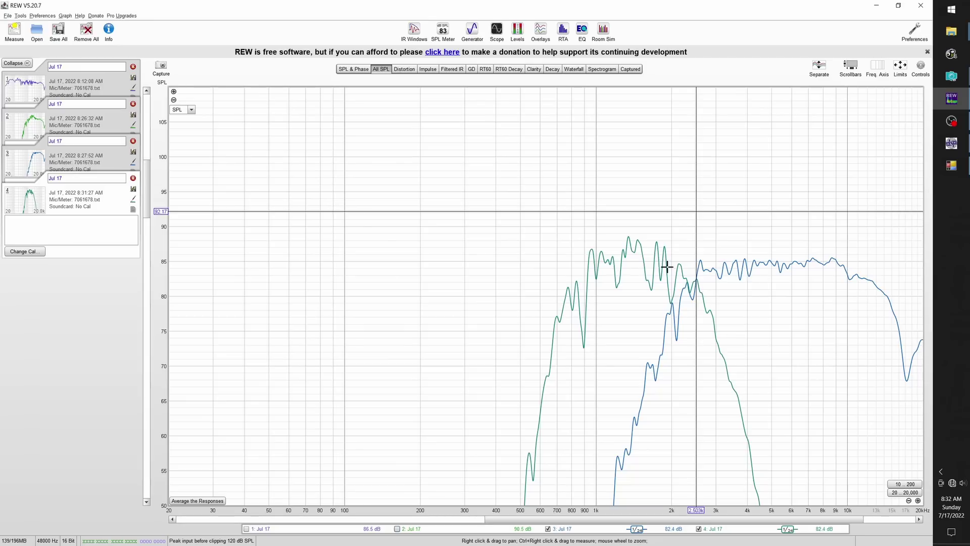
{"action": "left_click", "coordinate": [65, 16]}
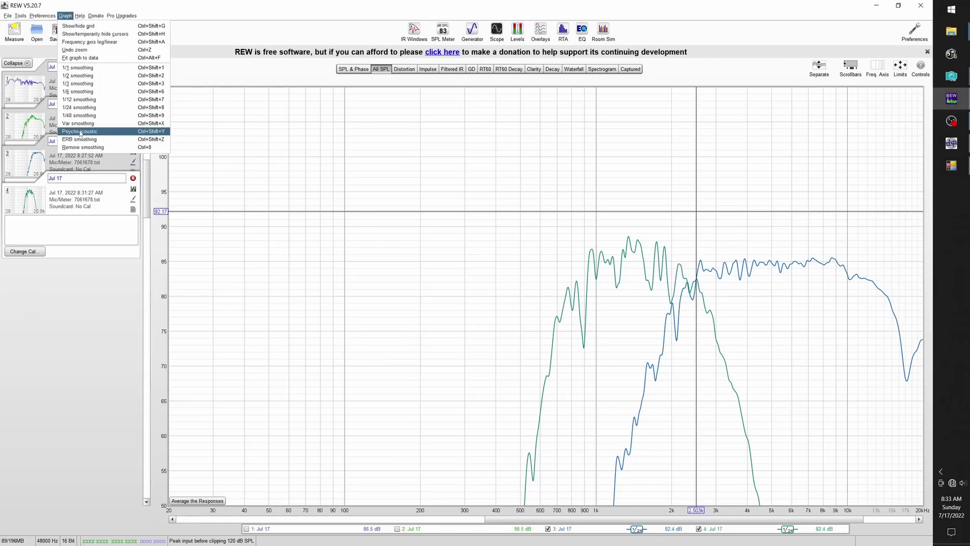
{"action": "left_click", "coordinate": [80, 132]}
{"action": "left_click", "coordinate": [65, 15]}
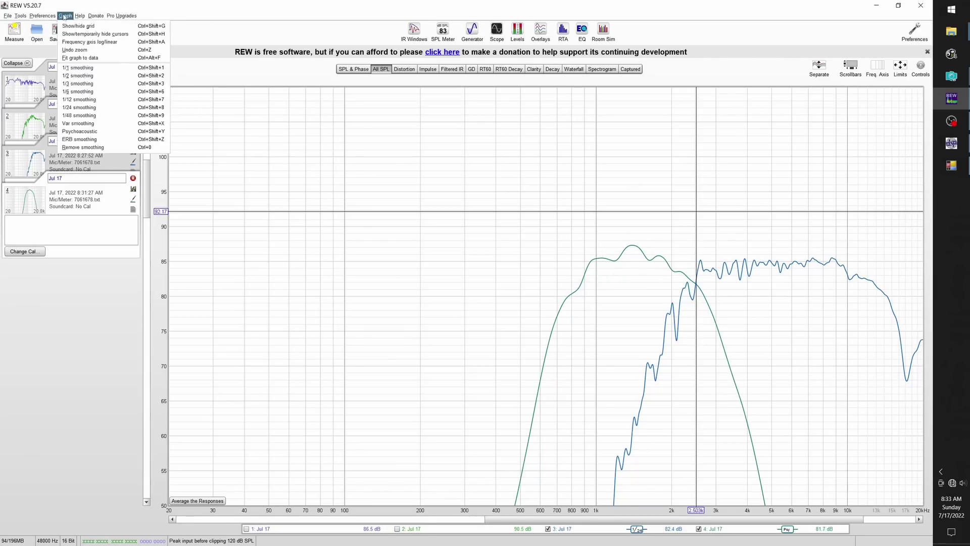
{"action": "left_click", "coordinate": [78, 107]}
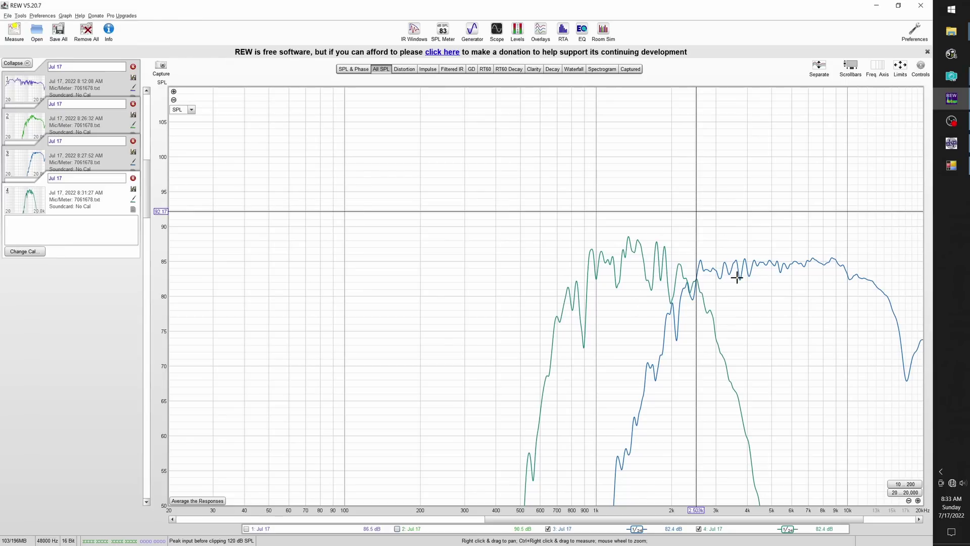
{"action": "left_click", "coordinate": [951, 143]}
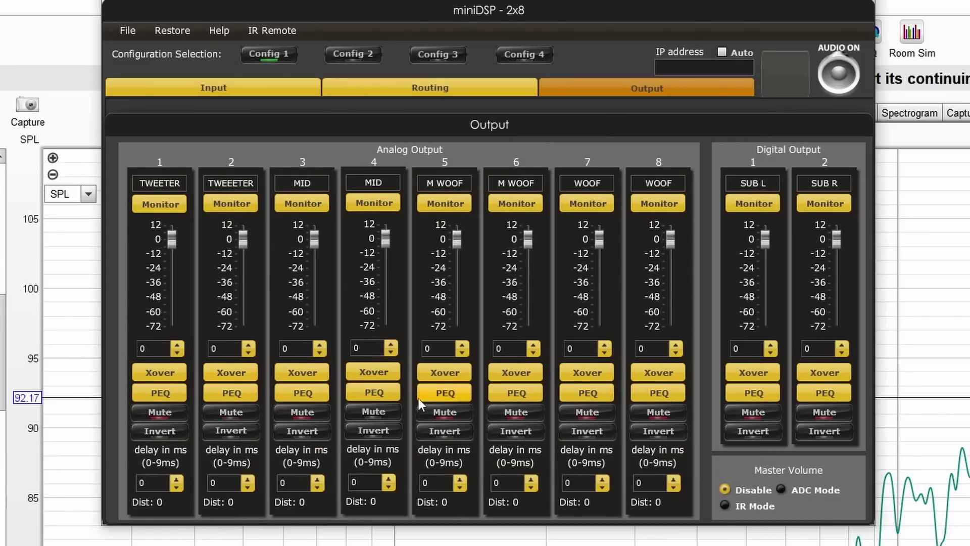
- Set channel 4's slopes to LR 36dB/oct low-pass and LR 24dB/oct high-pass, then start a REW sweep
{"action": "left_click", "coordinate": [374, 373]}
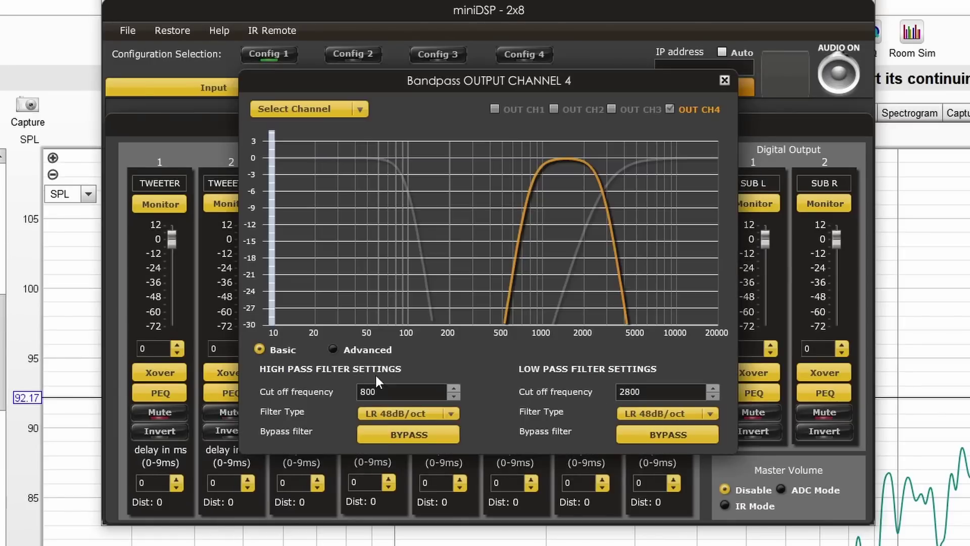
{"action": "left_click", "coordinate": [659, 412]}
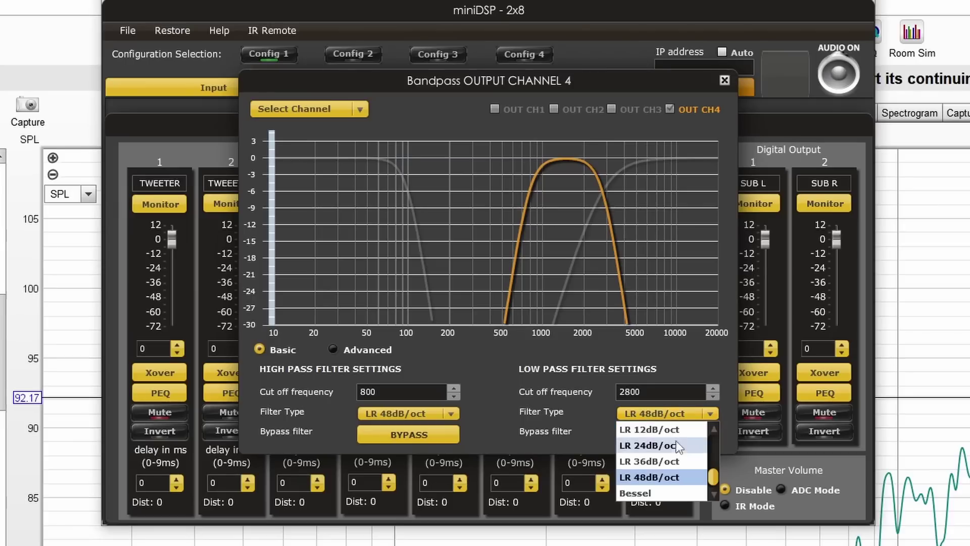
{"action": "left_click", "coordinate": [650, 461]}
{"action": "left_click", "coordinate": [654, 410]}
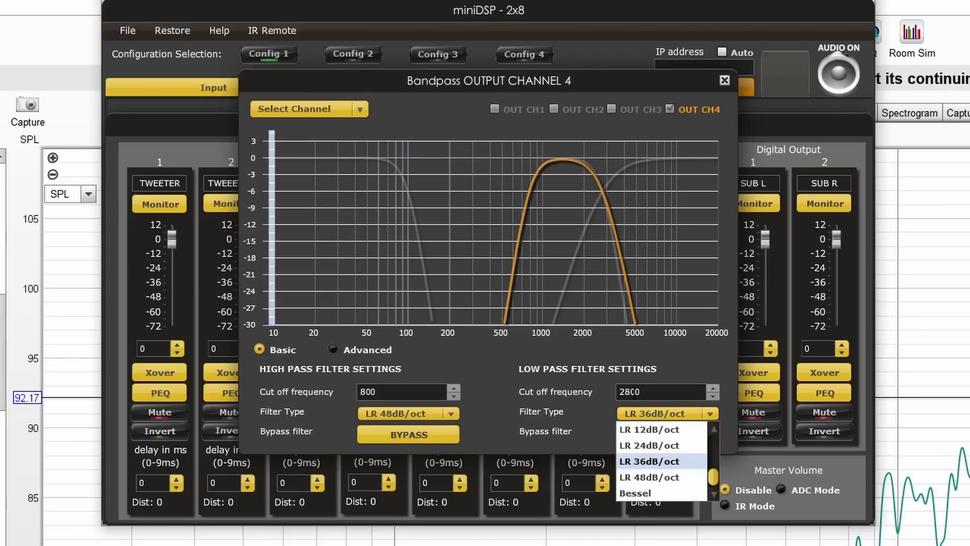
{"action": "left_click", "coordinate": [406, 415]}
{"action": "left_click", "coordinate": [386, 445]}
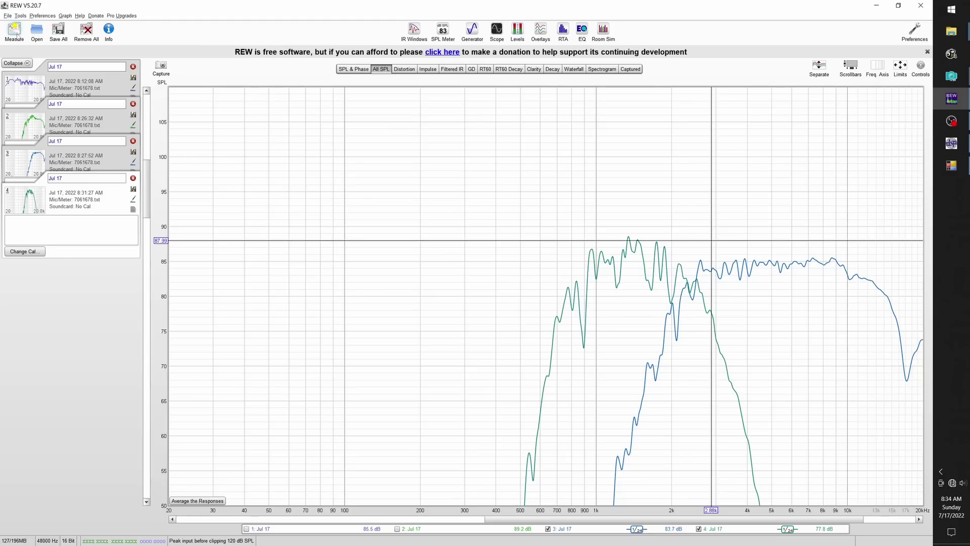
{"action": "left_click", "coordinate": [17, 36]}
{"action": "left_click", "coordinate": [587, 403]}
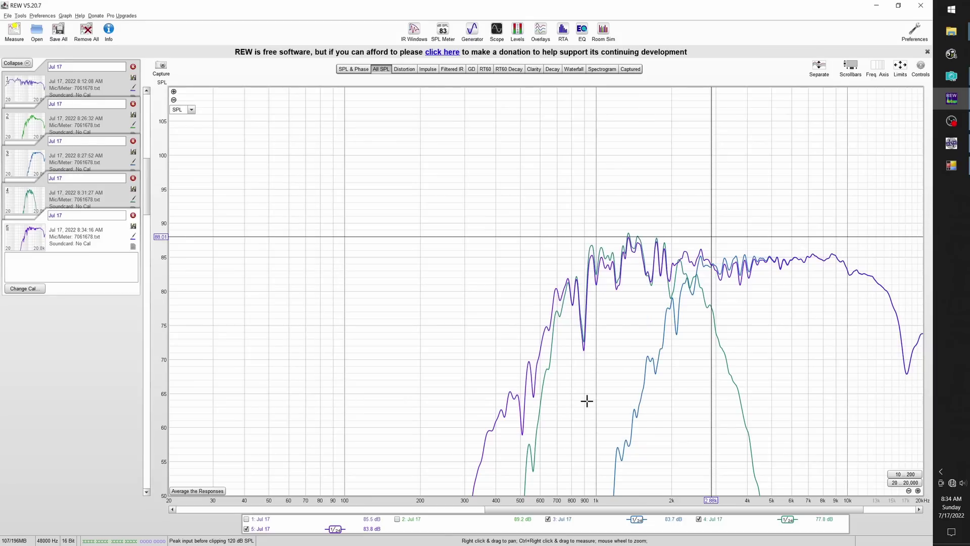
- View measurement 5 on the SPL & Phase graph and read its level near 4 kHz
{"action": "left_click", "coordinate": [354, 70]}
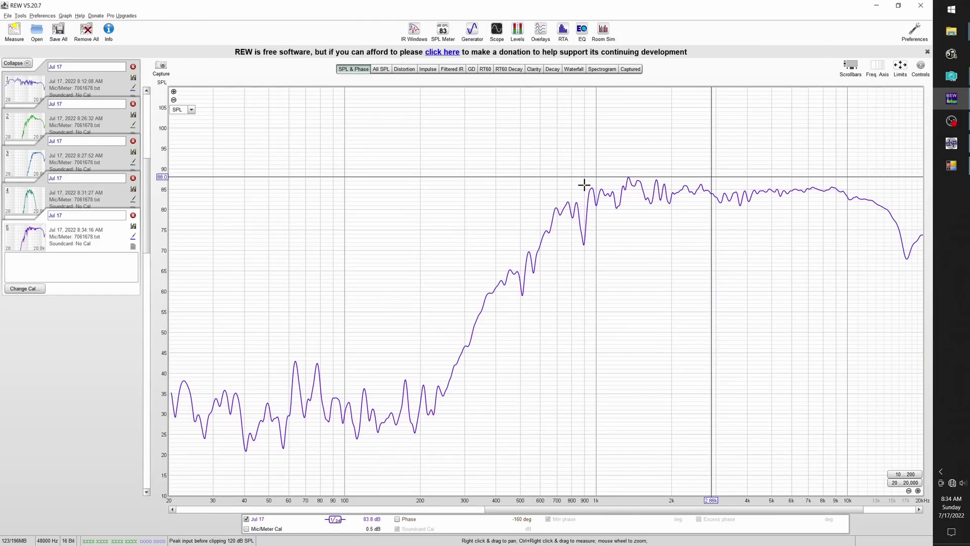
{"action": "left_click_drag", "start_coordinate": [585, 185], "coordinate": [687, 193]}
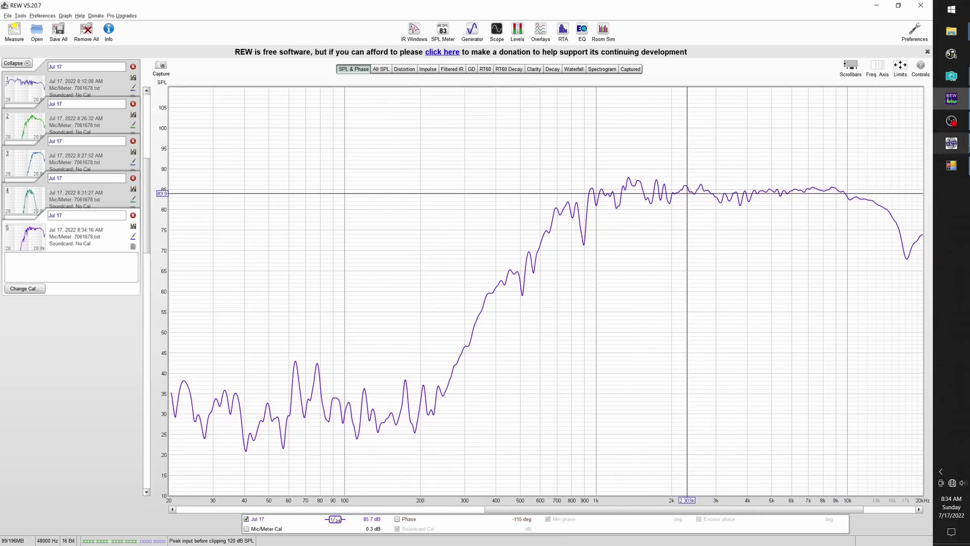
{"action": "left_click", "coordinate": [953, 144]}
- Set channel 6's bandpass cut-offs to 300 Hz high-pass and 800 Hz low-pass
{"action": "left_click", "coordinate": [511, 53]}
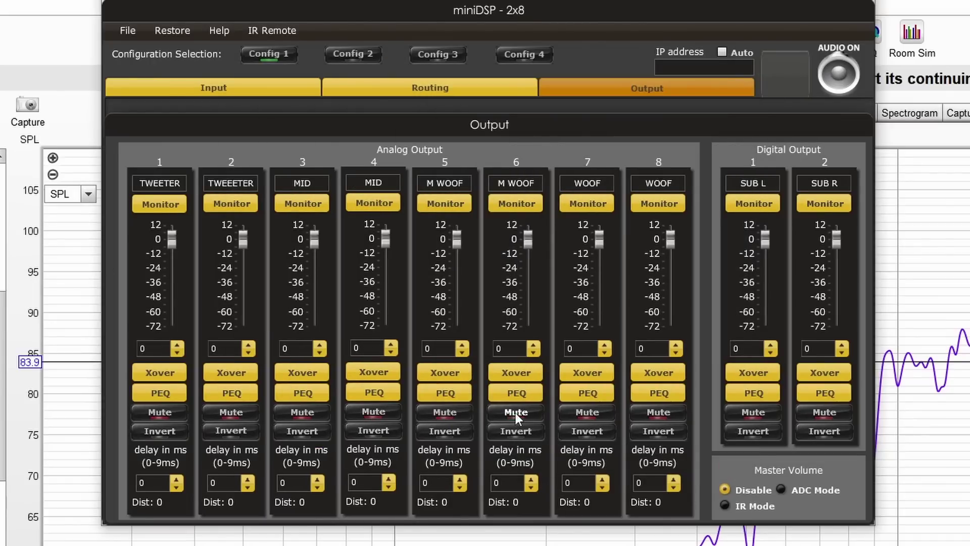
{"action": "left_click", "coordinate": [513, 371]}
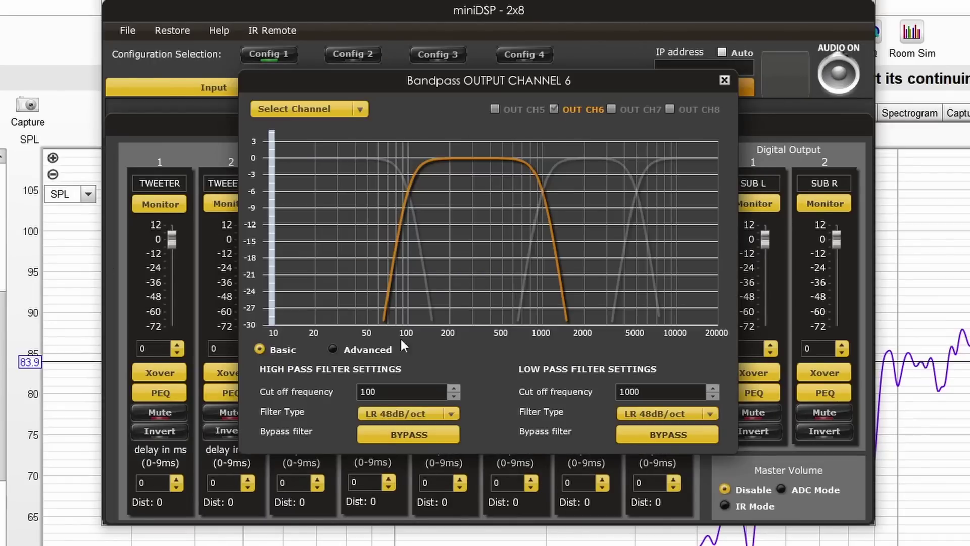
{"action": "left_click", "coordinate": [399, 389]}
{"action": "type", "text": "300"}
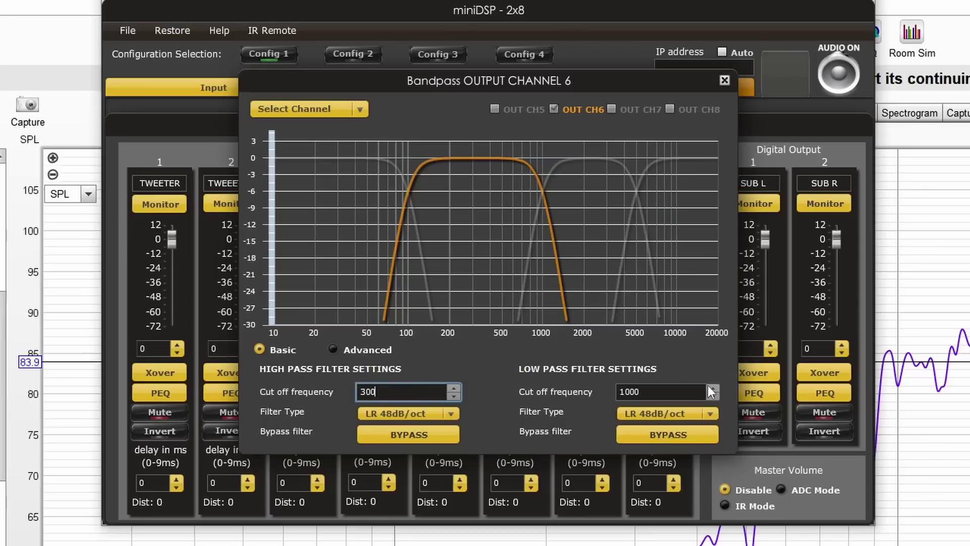
{"action": "double_click", "coordinate": [657, 392]}
{"action": "type", "text": "800"}
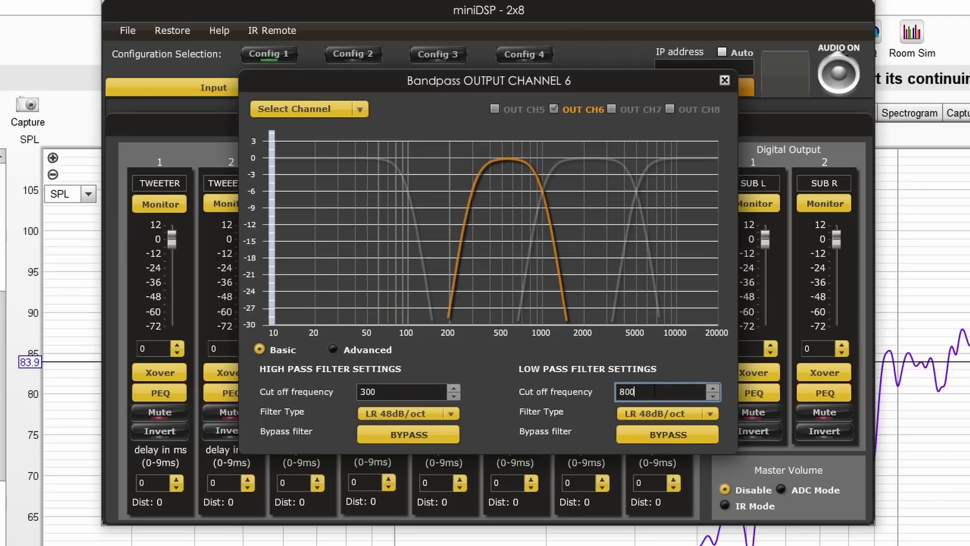
- Set both of channel 6's bandpass slopes to LR 24dB/oct
{"action": "left_click", "coordinate": [406, 413]}
{"action": "left_click", "coordinate": [386, 449]}
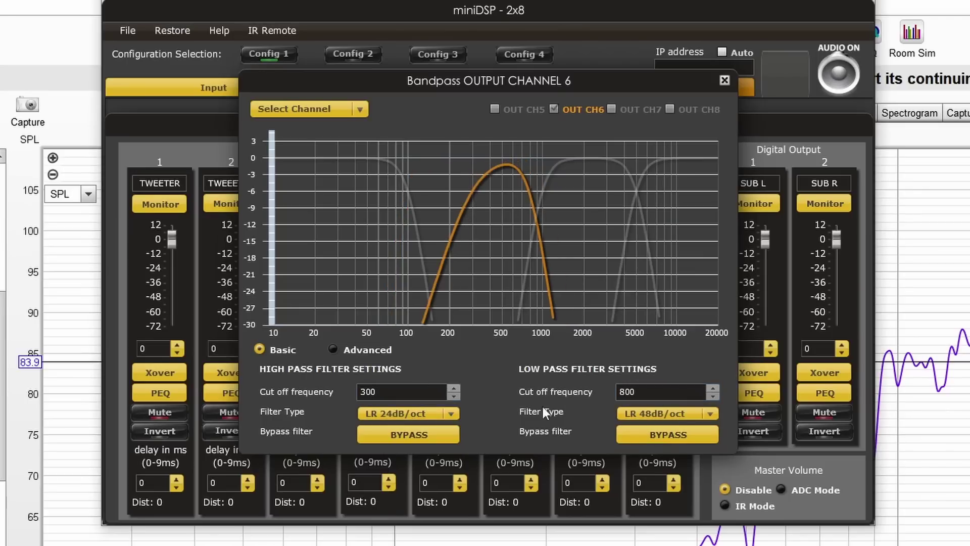
{"action": "left_click", "coordinate": [677, 417]}
{"action": "left_click", "coordinate": [639, 444]}
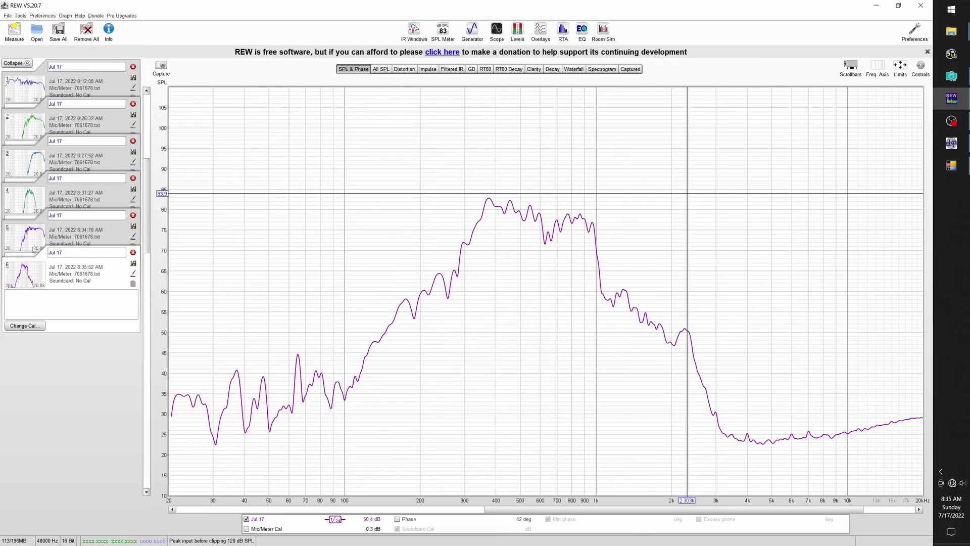
{"action": "left_click", "coordinate": [31, 318]}
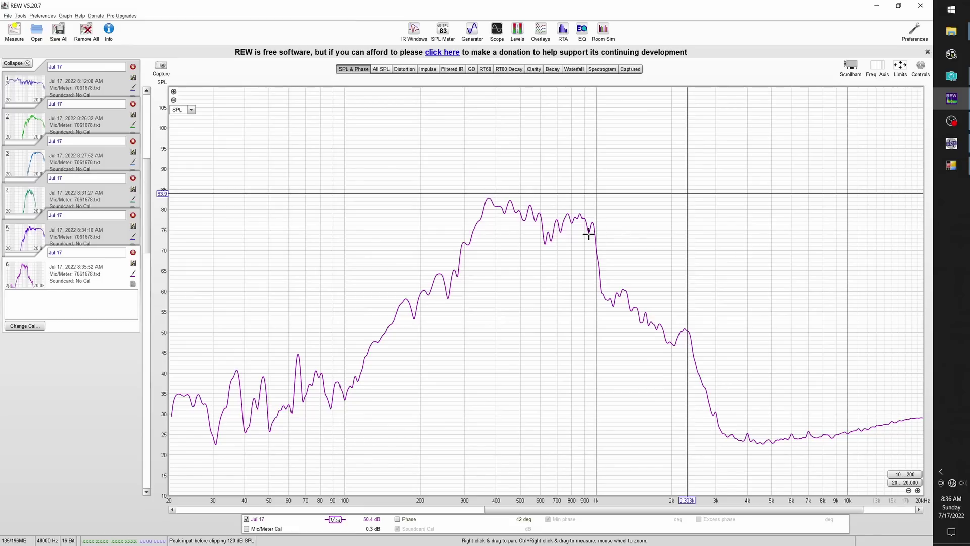
{"action": "left_click", "coordinate": [405, 68]}
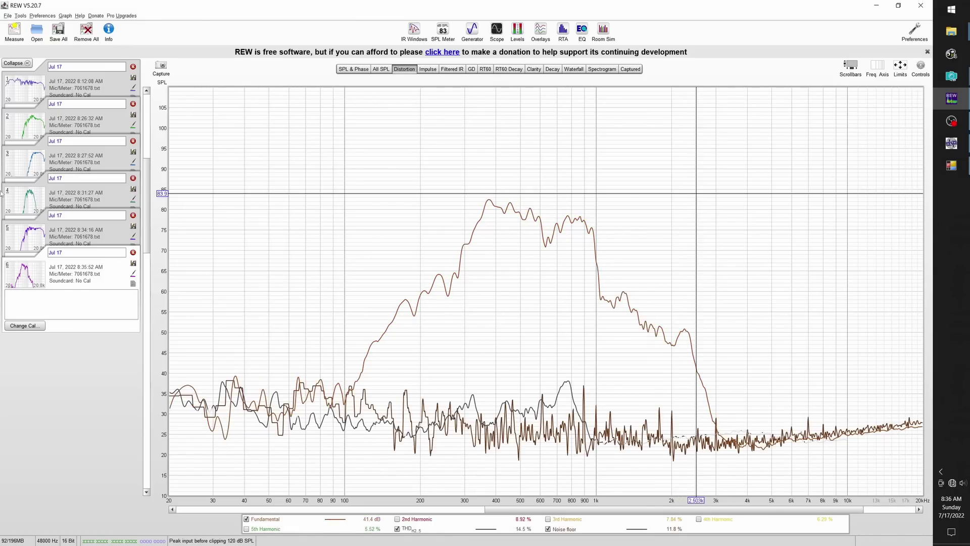
{"action": "left_click", "coordinate": [32, 139]}
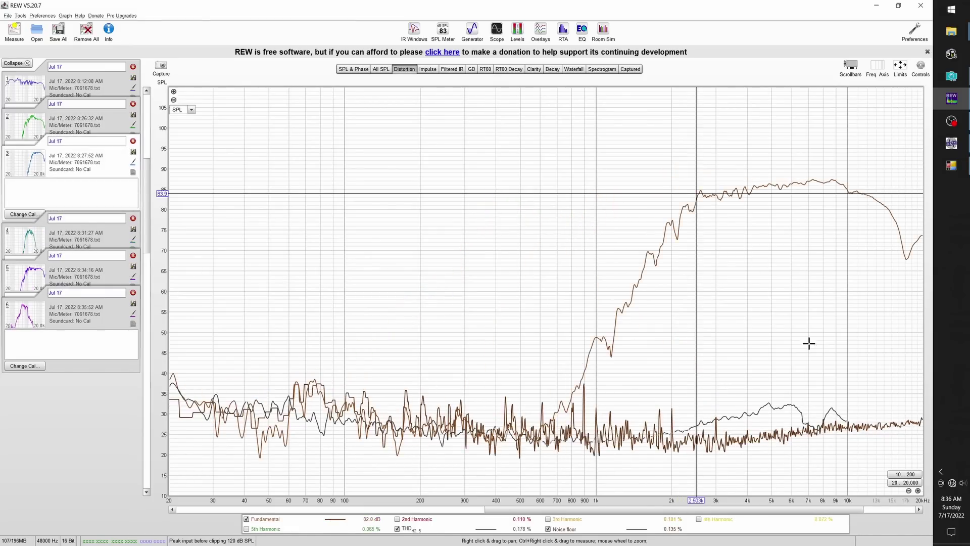
{"action": "left_click", "coordinate": [29, 204]}
{"action": "left_click", "coordinate": [31, 248]}
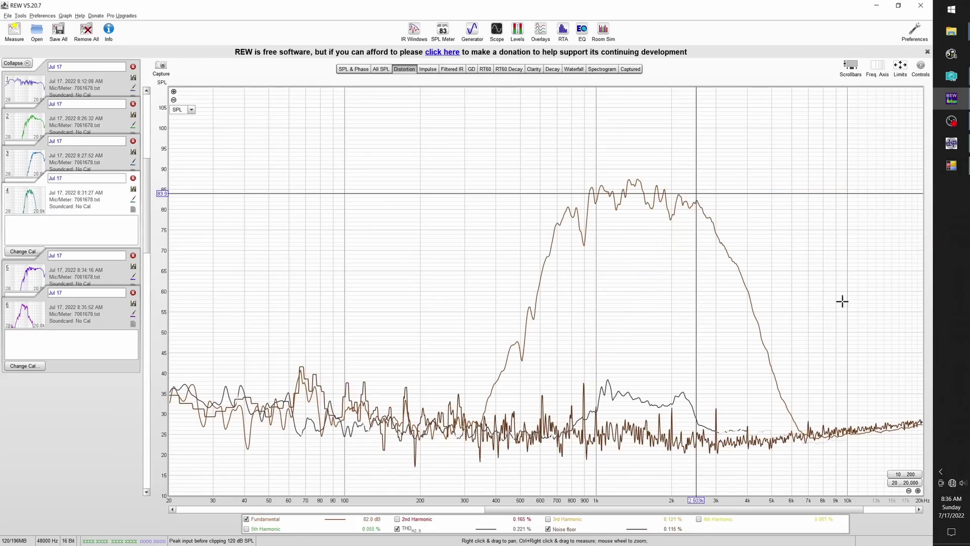
{"action": "left_click", "coordinate": [45, 279]}
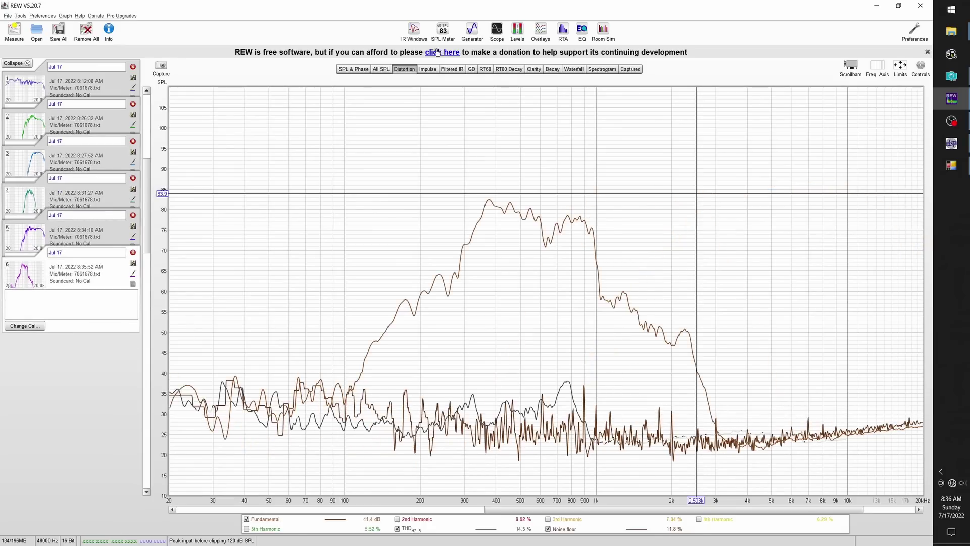
{"action": "left_click", "coordinate": [353, 68]}
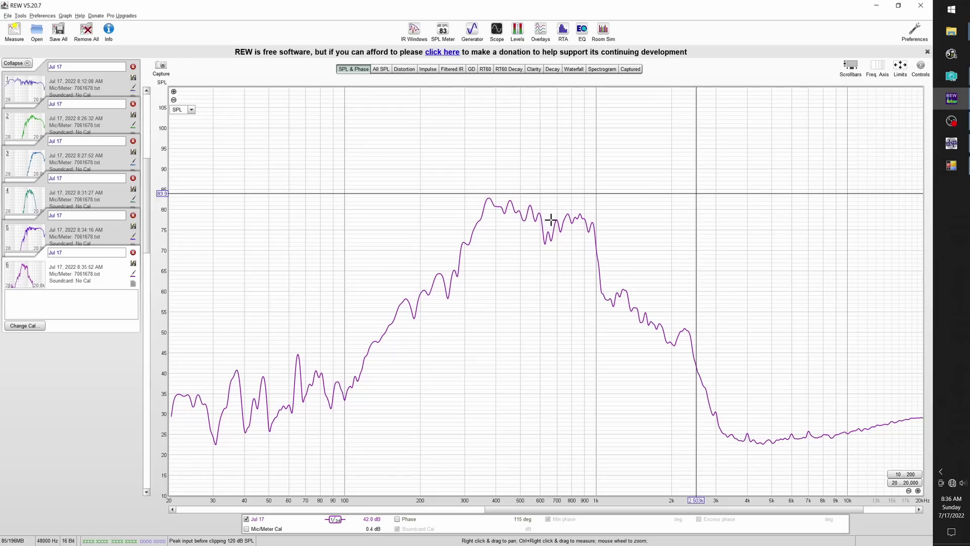
{"action": "mouse_move", "coordinate": [550, 219]}
{"action": "left_mouse_down"}
{"action": "mouse_move", "coordinate": [558, 208]}
{"action": "mouse_move", "coordinate": [548, 218]}
{"action": "left_mouse_up"}
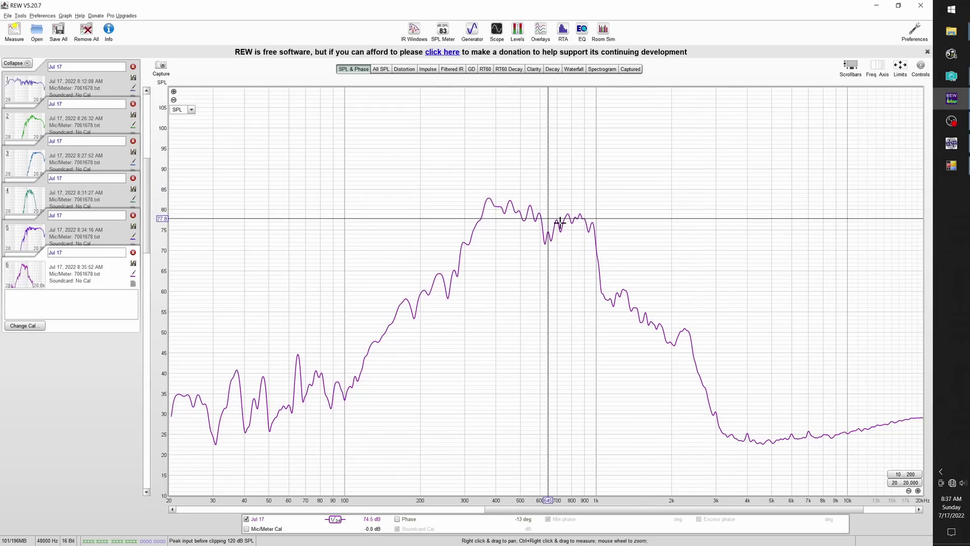
- Raise channel 6's output gain to about 2.8 dB
{"action": "left_click", "coordinate": [951, 143]}
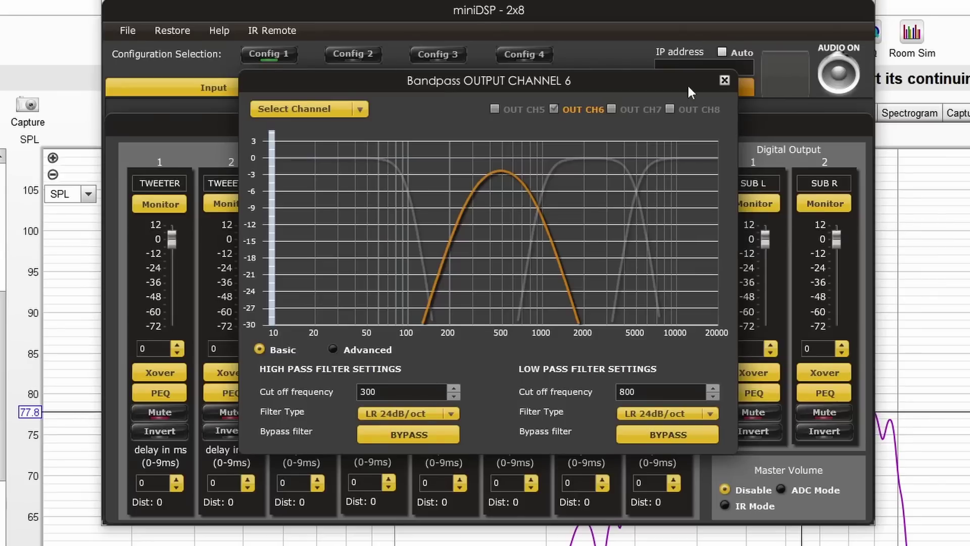
{"action": "left_click", "coordinate": [725, 80]}
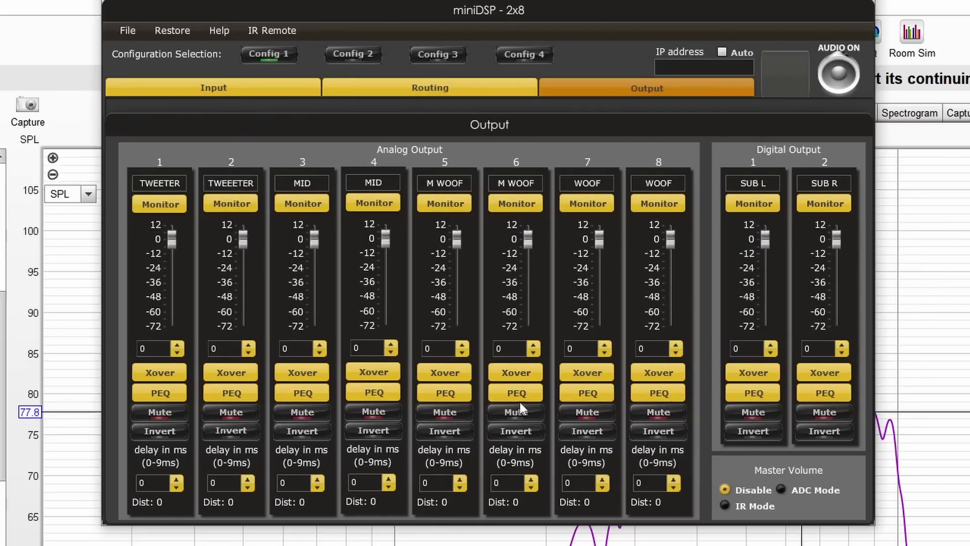
{"action": "left_click_drag", "start_coordinate": [532, 346], "coordinate": [533, 345]}
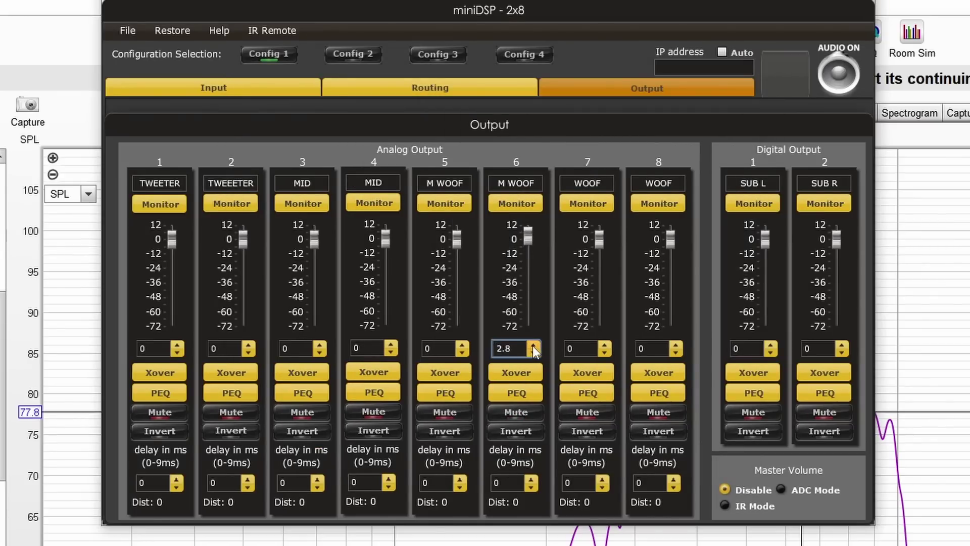
- Add a 650 Hz, 3 dB EQ peak to channel 6 with Q 2.5
{"action": "left_click", "coordinate": [516, 393]}
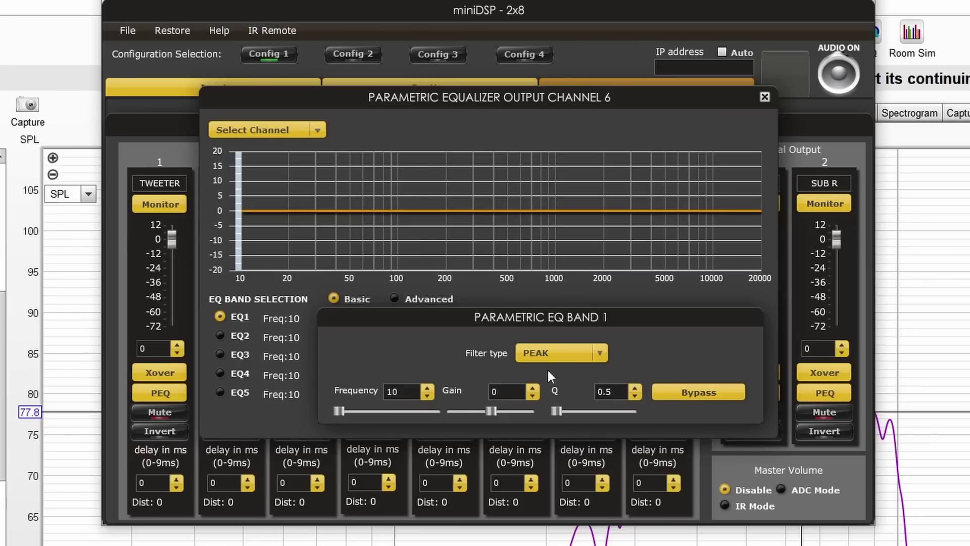
{"action": "type", "text": "3"}
{"action": "key", "text": "shift+Tab"}
{"action": "type", "text": "650"}
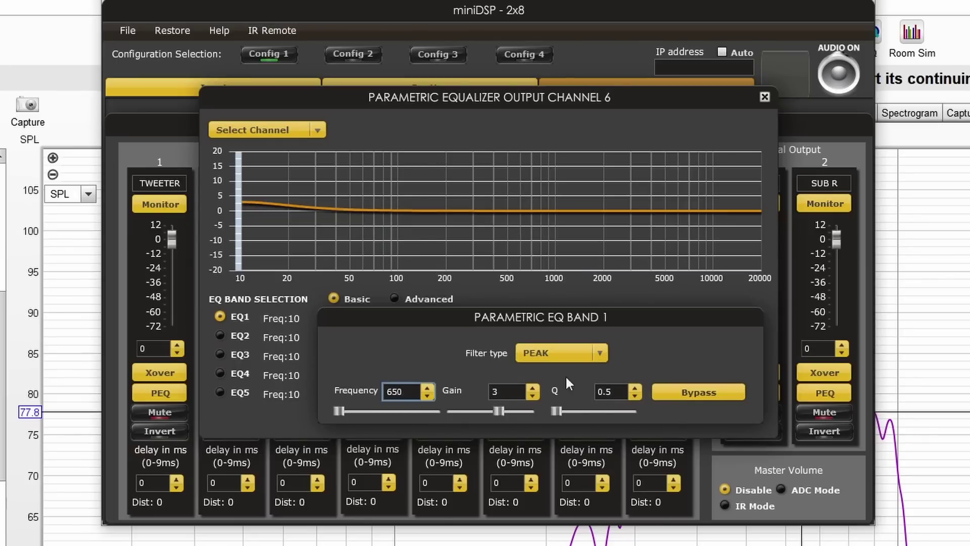
{"action": "key", "text": "Return"}
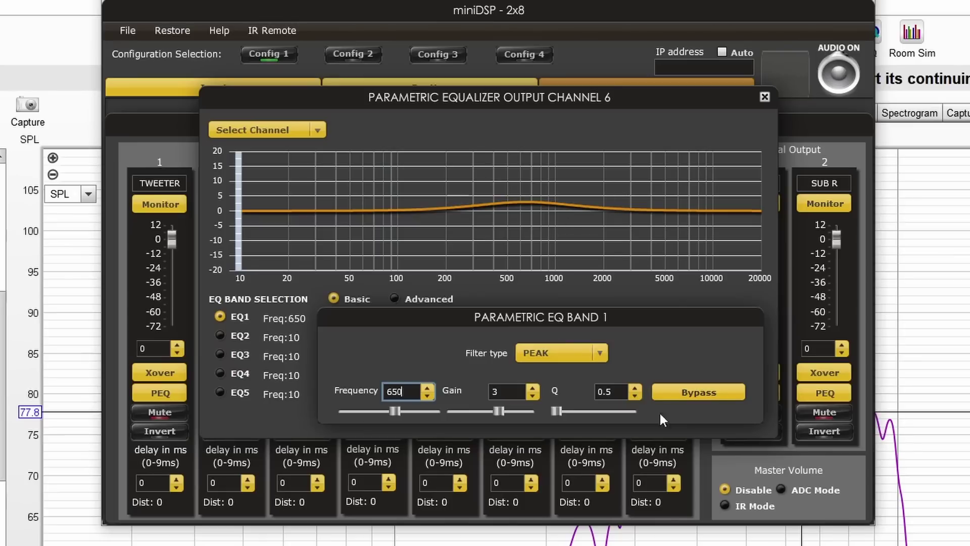
{"action": "left_click_drag", "start_coordinate": [635, 387], "coordinate": [636, 391]}
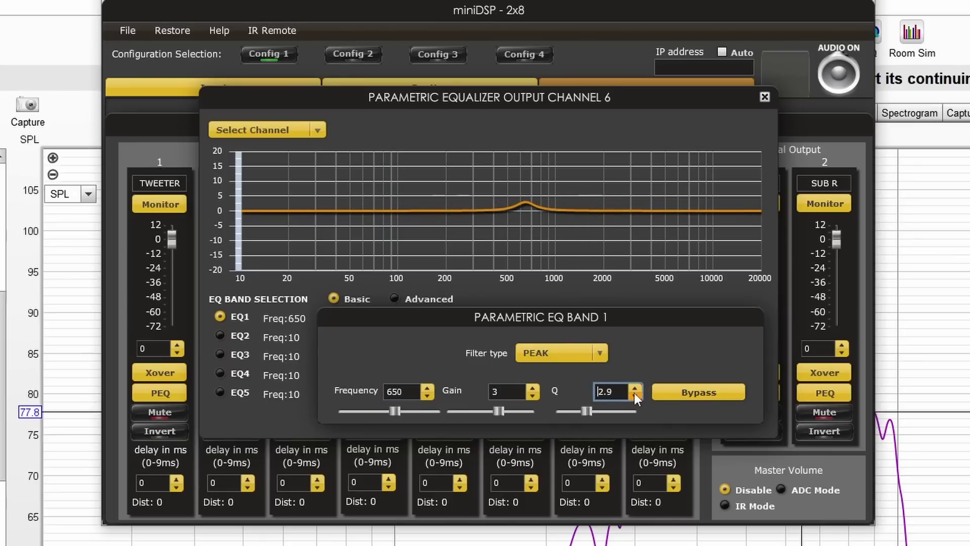
{"action": "left_click", "coordinate": [634, 393]}
{"action": "left_click", "coordinate": [635, 385]}
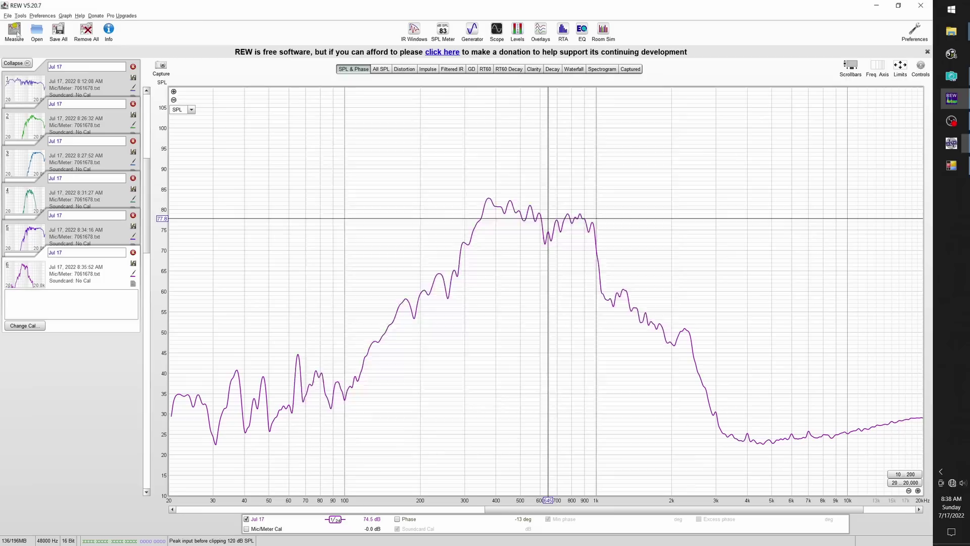
- Run a new REW sweep and step between the previous and new measurements
{"action": "left_click", "coordinate": [14, 31]}
{"action": "left_click", "coordinate": [586, 403]}
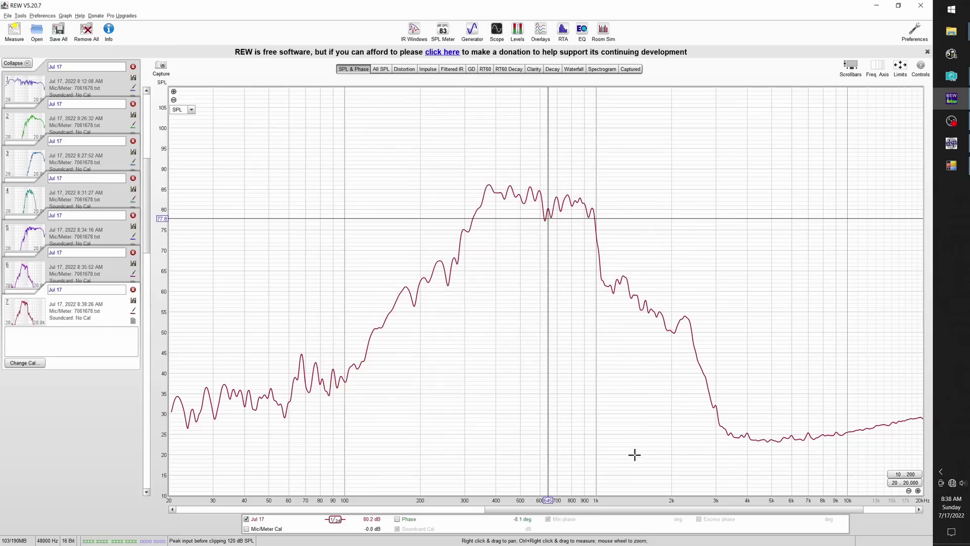
{"action": "left_click", "coordinate": [20, 275]}
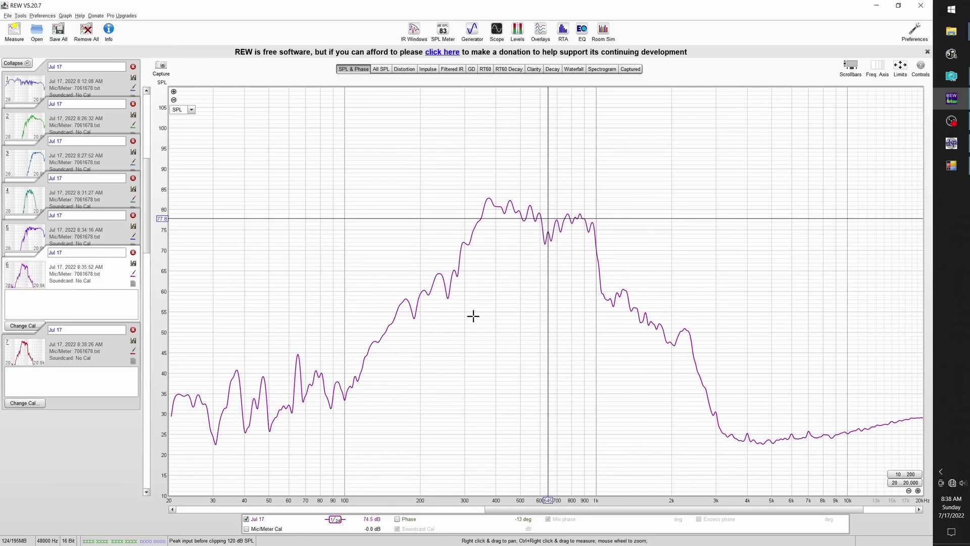
{"action": "key", "text": "Down"}
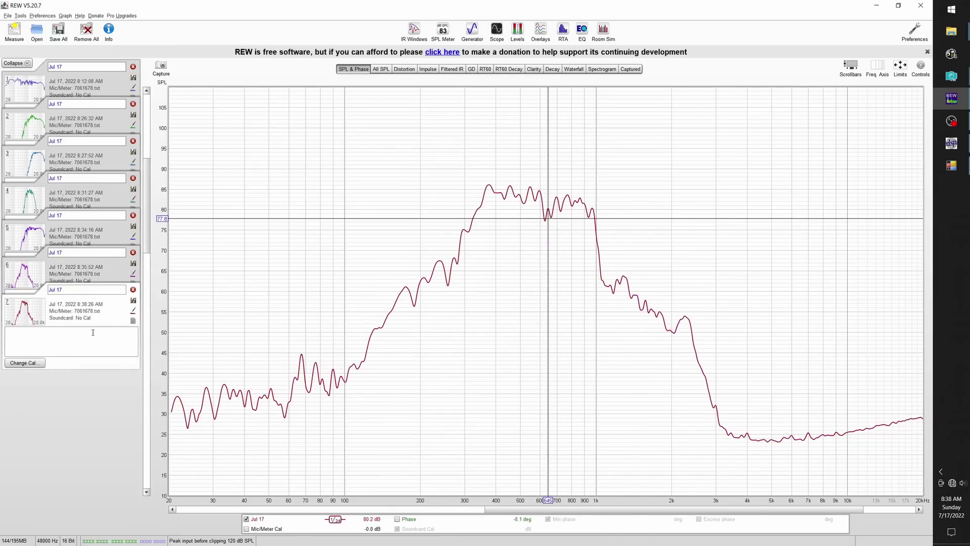
- Compare all measurements overlaid, then delete the old 8:35:52 measurement
{"action": "key", "text": "alt+2"}
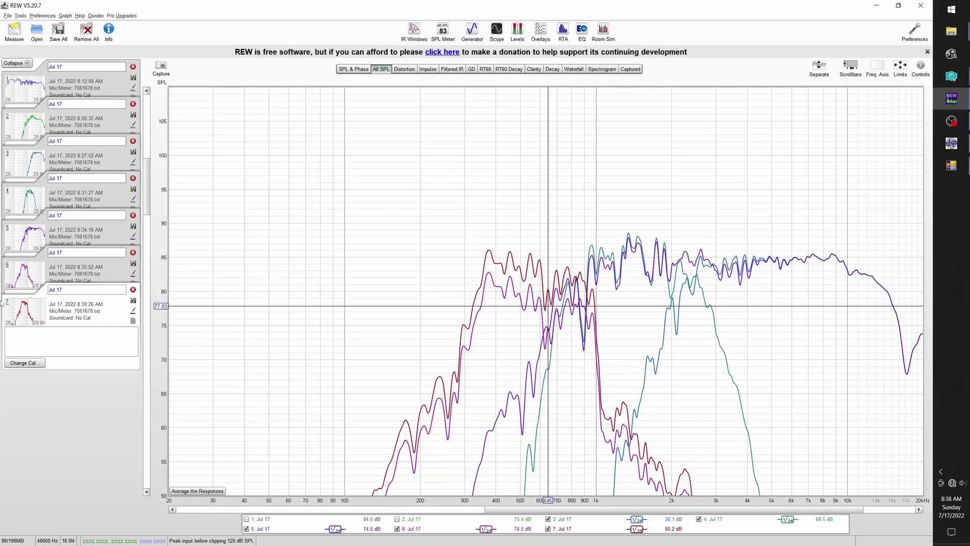
{"action": "key", "text": "alt+1"}
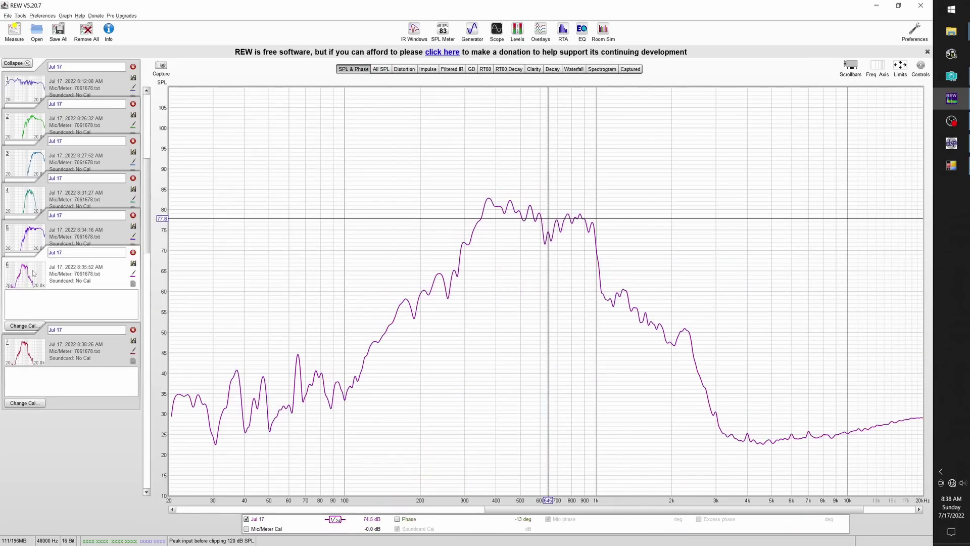
{"action": "key", "text": "Up"}
{"action": "left_click", "coordinate": [134, 253]}
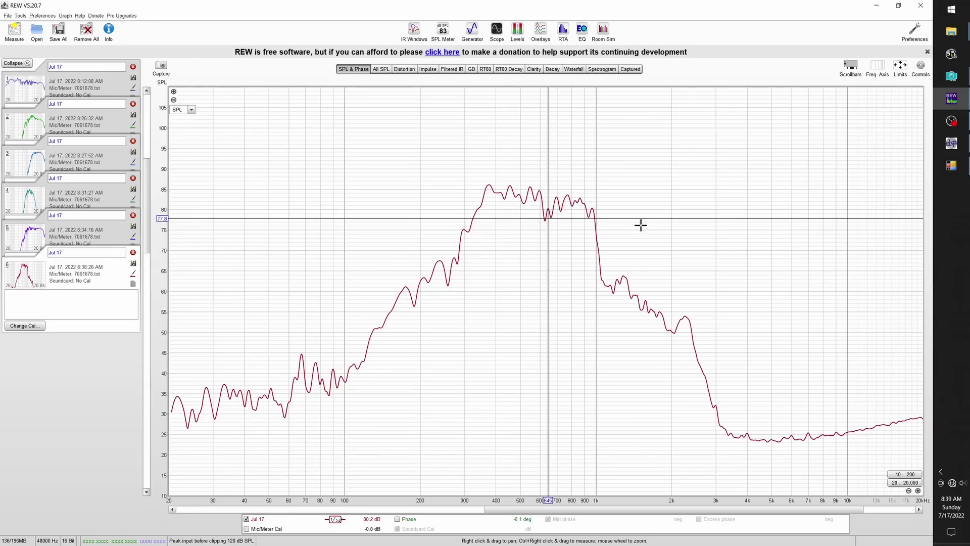
- Set channel 6's 650 Hz EQ peak to Q 2 and 4 dB gain
{"action": "left_click", "coordinate": [953, 146]}
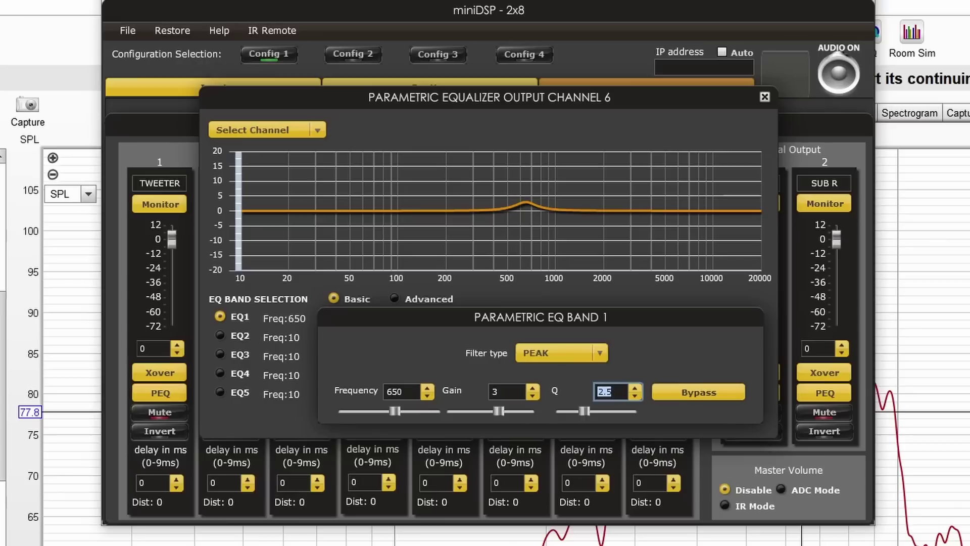
{"action": "left_click", "coordinate": [635, 395]}
{"action": "left_click", "coordinate": [635, 395]}
{"action": "left_click", "coordinate": [531, 388]}
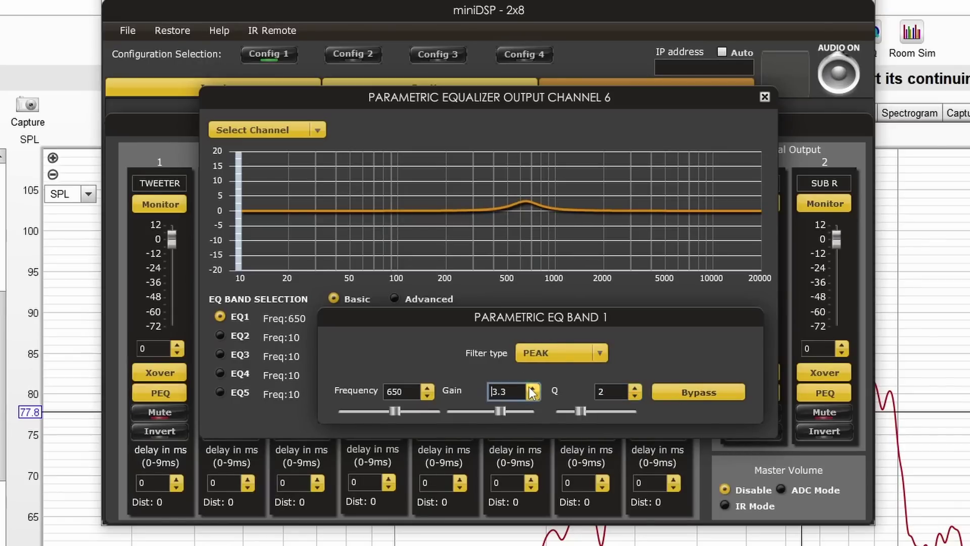
{"action": "left_click", "coordinate": [531, 388]}
{"action": "left_click", "coordinate": [530, 388]}
{"action": "left_click", "coordinate": [531, 388]}
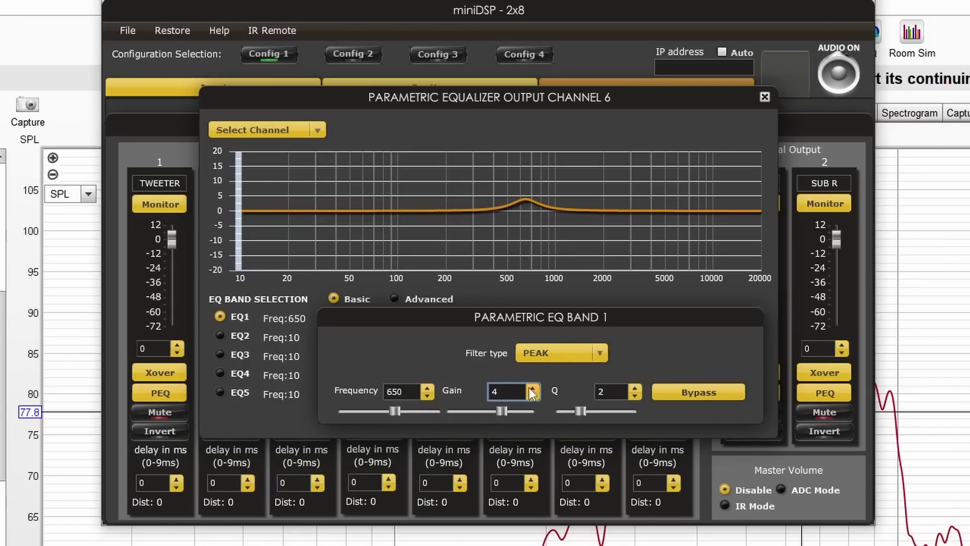
{"action": "left_click", "coordinate": [765, 97]}
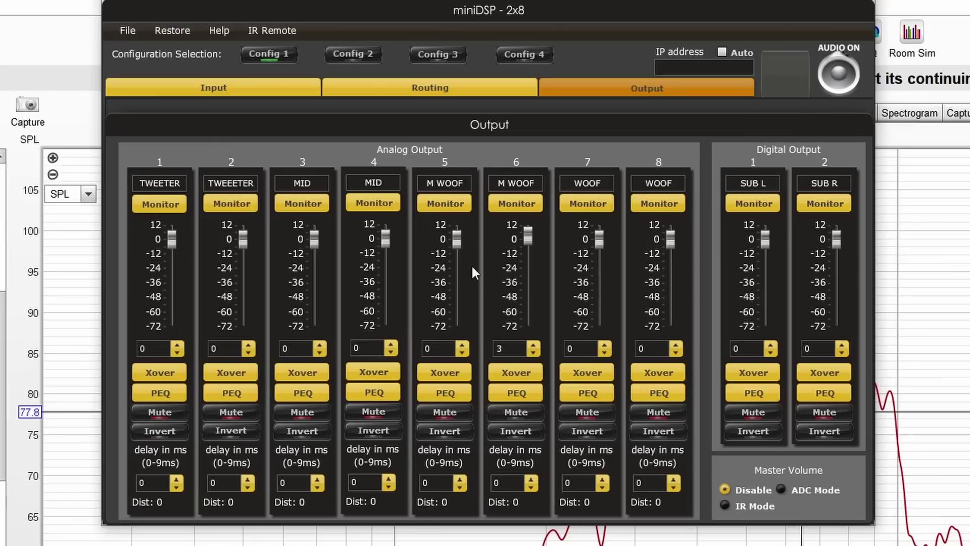
- Change channel 6's high-pass slope to LR 12dB/oct
{"action": "left_click", "coordinate": [516, 372]}
{"action": "left_click", "coordinate": [405, 414]}
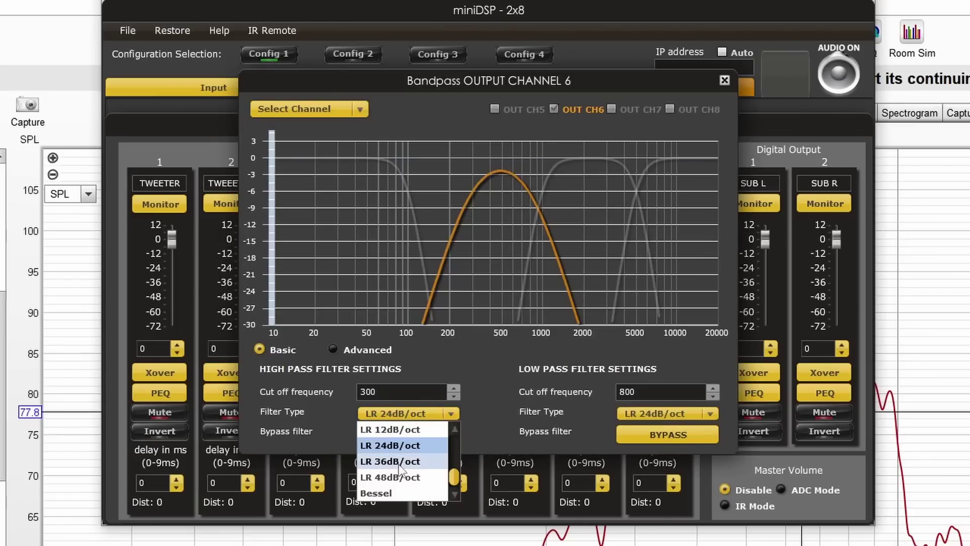
{"action": "left_click", "coordinate": [392, 430]}
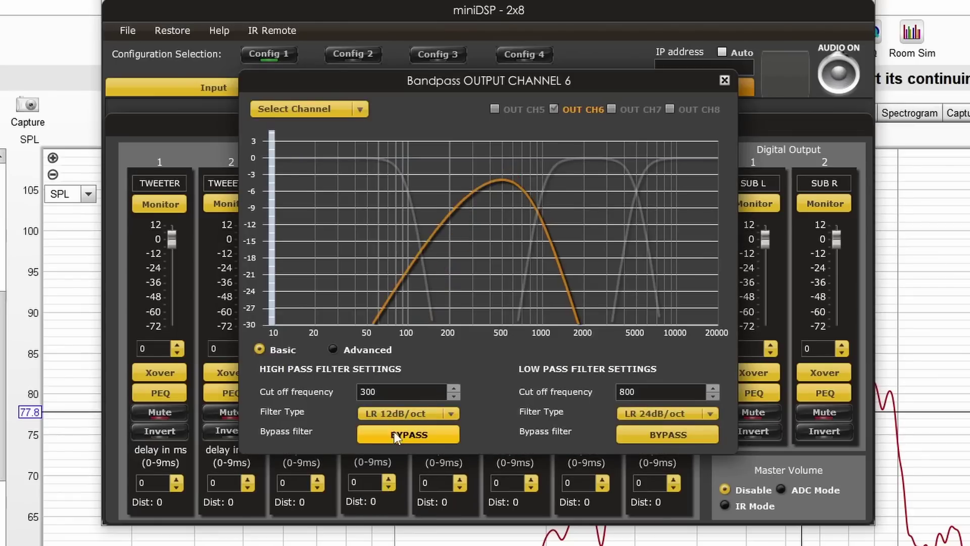
{"action": "left_click", "coordinate": [723, 81]}
- Raise channel 6's output gain to 4.8 dB
{"action": "left_click", "coordinate": [533, 344]}
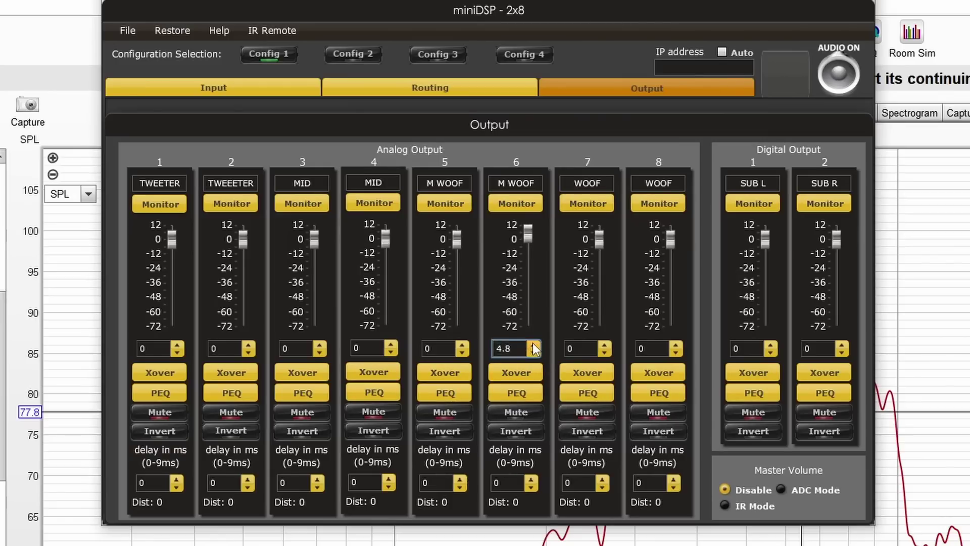
{"action": "left_click", "coordinate": [533, 344]}
{"action": "left_click", "coordinate": [533, 345]}
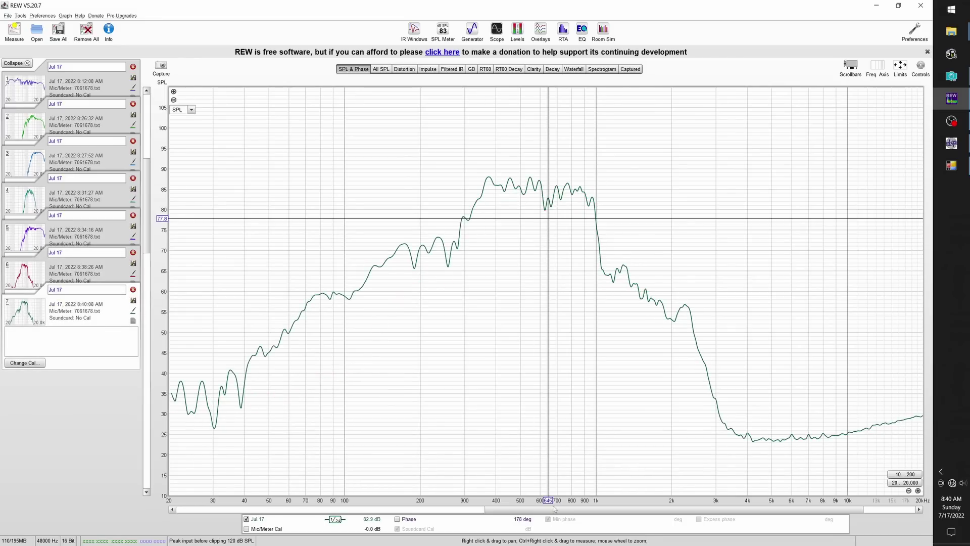
- Show the 8:40:08 measurement's distortion plot and remove the 8:38:26 measurement
{"action": "left_click", "coordinate": [404, 68]}
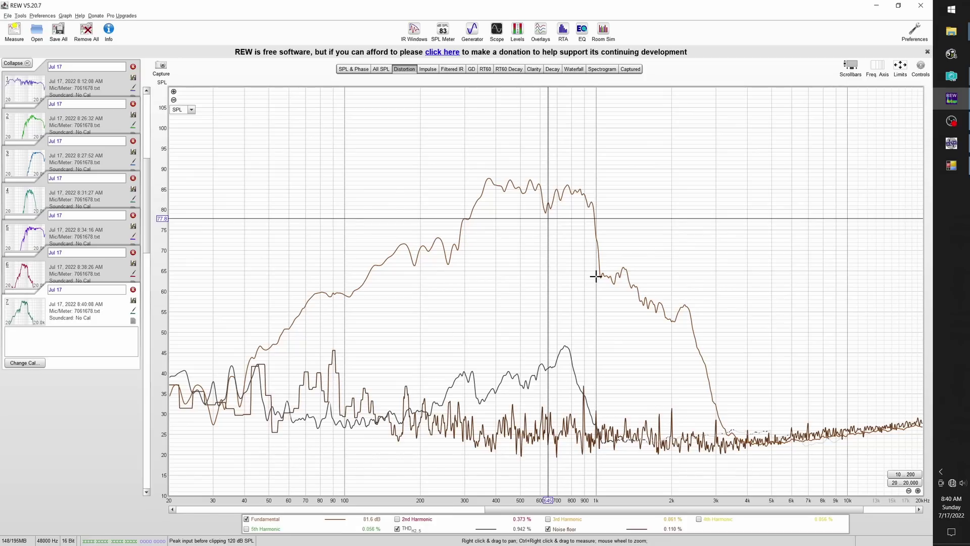
{"action": "left_click", "coordinate": [133, 252]}
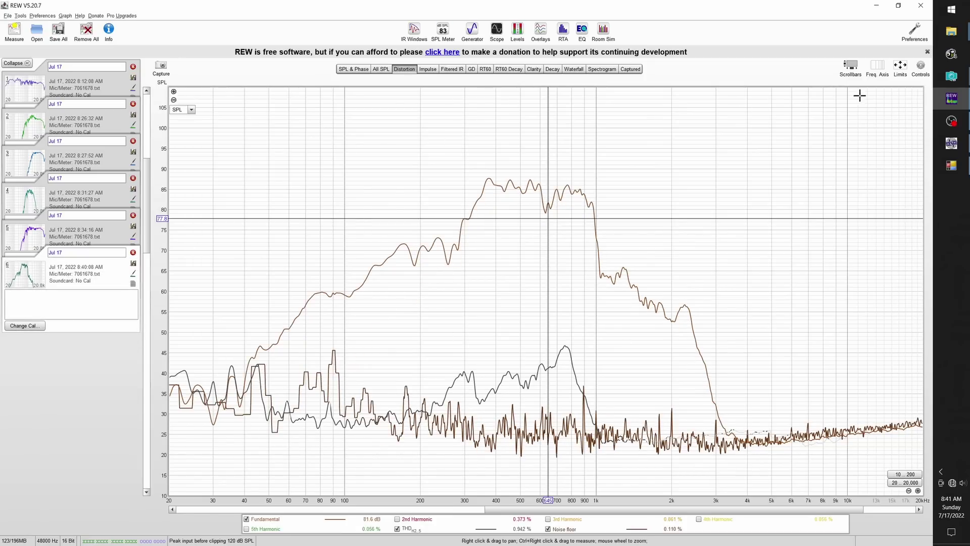
- Confirm the M WOOF channel 6 gain entry and run a new REW measurement sweep
{"action": "left_click", "coordinate": [952, 143]}
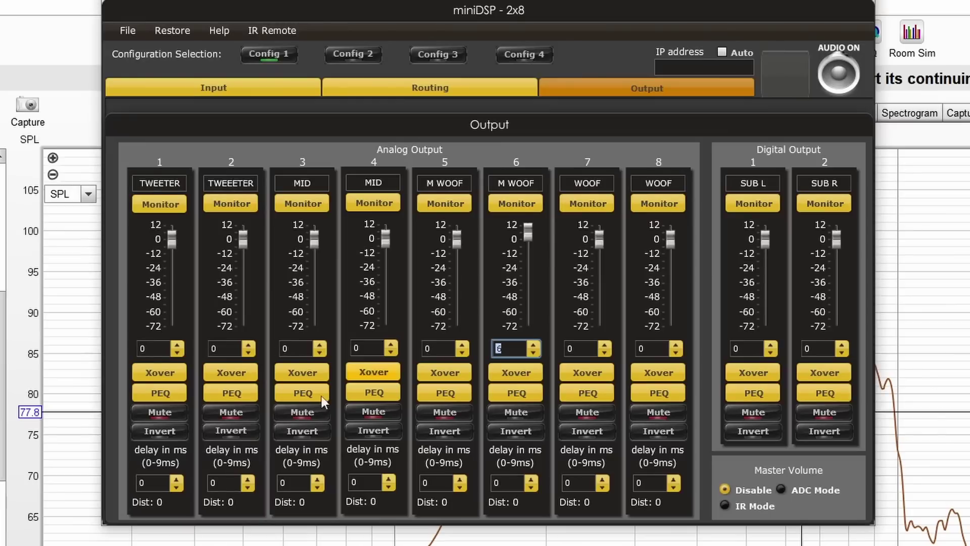
{"action": "key", "text": "Return"}
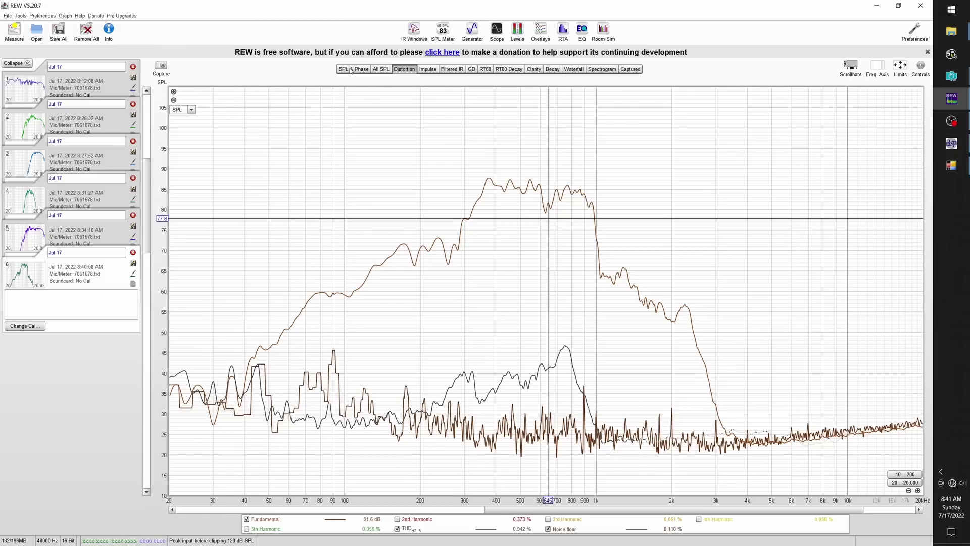
{"action": "left_click", "coordinate": [350, 71]}
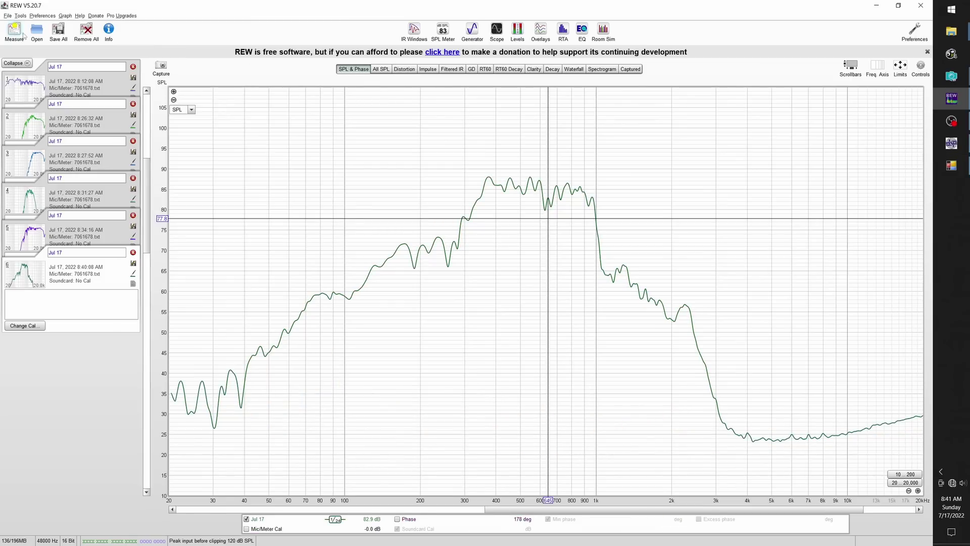
{"action": "left_click", "coordinate": [14, 31]}
{"action": "left_click", "coordinate": [581, 403]}
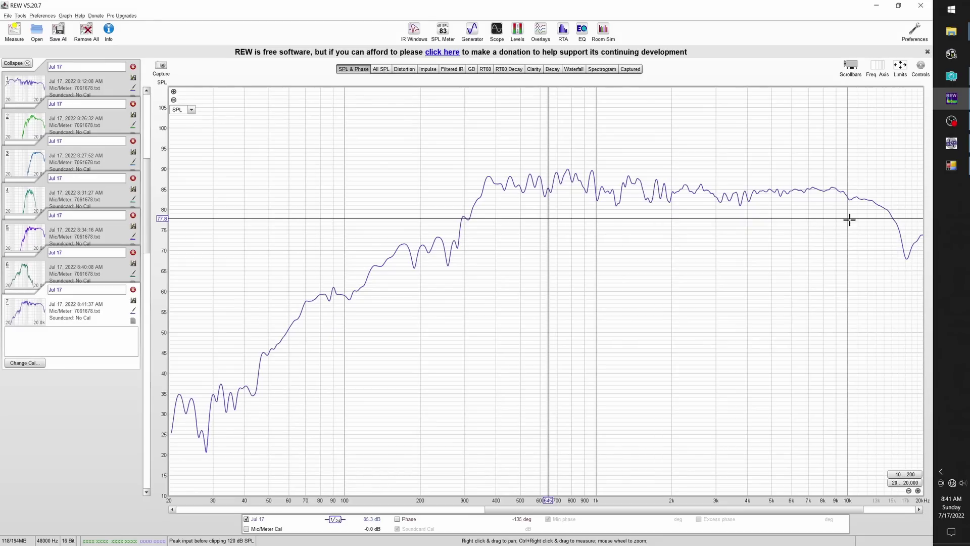
- Compare the curves of measurements 5, 6 and 7 in REW
{"action": "left_click", "coordinate": [32, 237]}
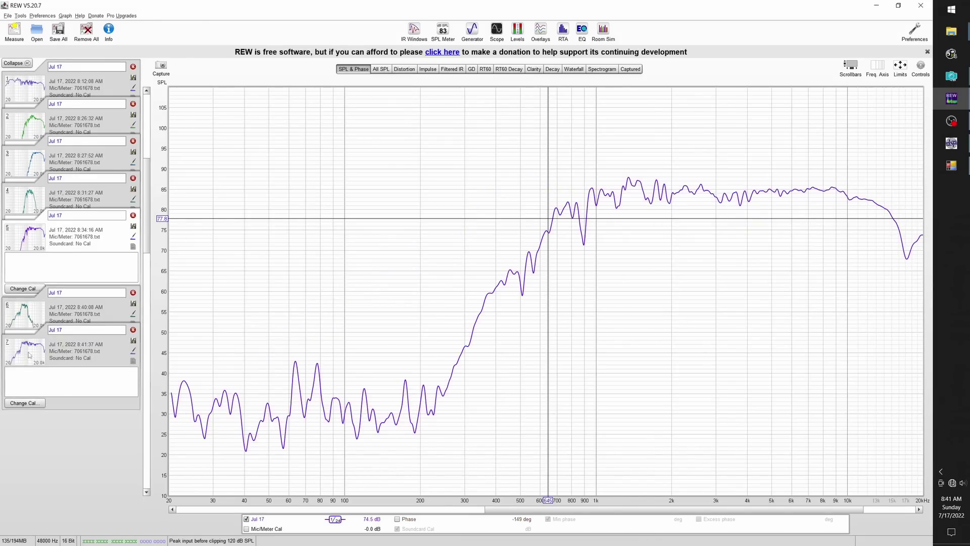
{"action": "left_click", "coordinate": [22, 327]}
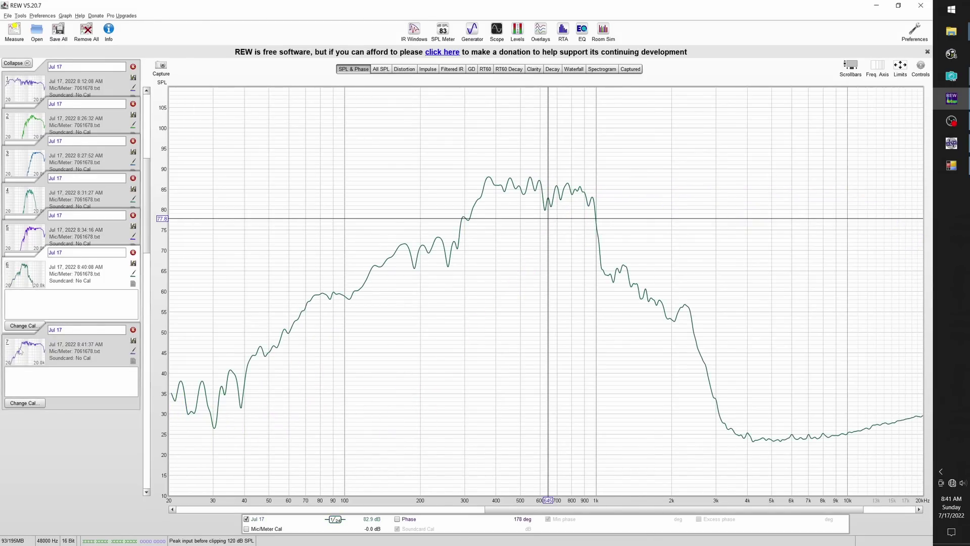
{"action": "left_click", "coordinate": [25, 351]}
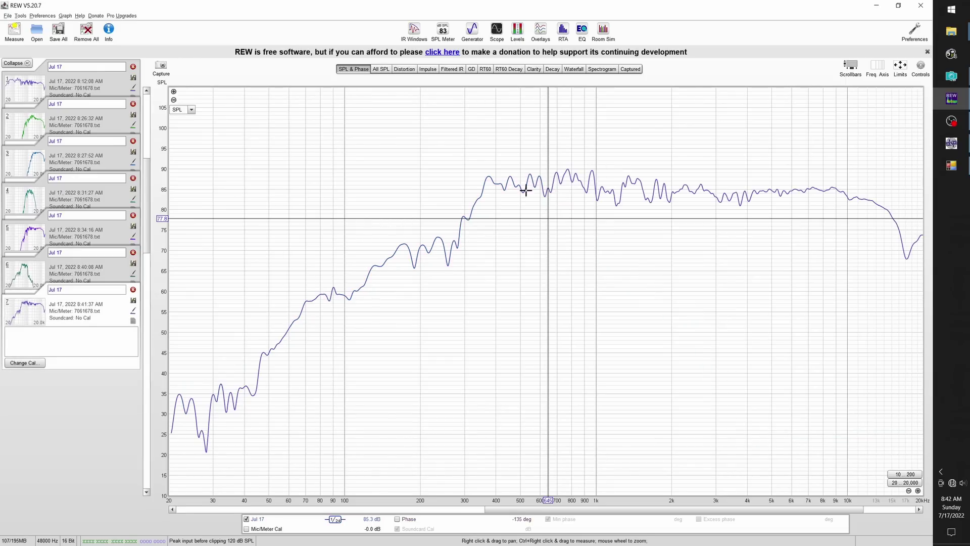
{"action": "left_click", "coordinate": [951, 143]}
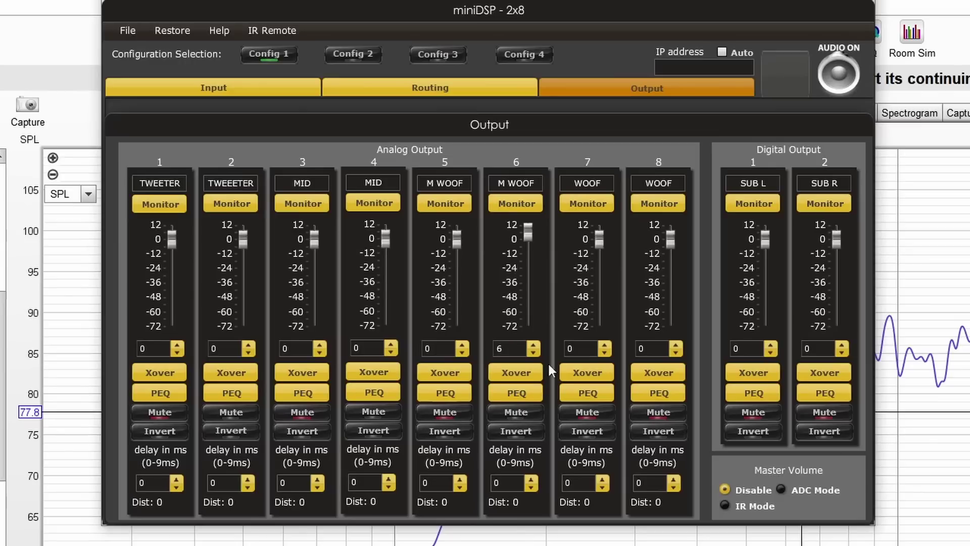
- Lower the M WOOF channel 6 gain to 4
{"action": "left_click", "coordinate": [533, 353]}
{"action": "left_click", "coordinate": [533, 353]}
{"action": "left_click", "coordinate": [533, 353]}
{"action": "left_click", "coordinate": [534, 352]}
{"action": "left_click", "coordinate": [533, 352]}
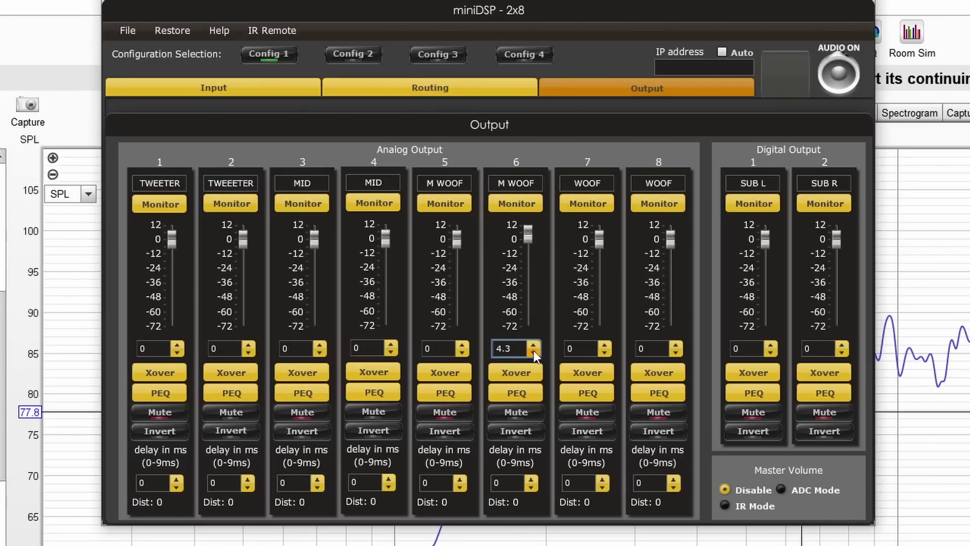
{"action": "left_click", "coordinate": [533, 352]}
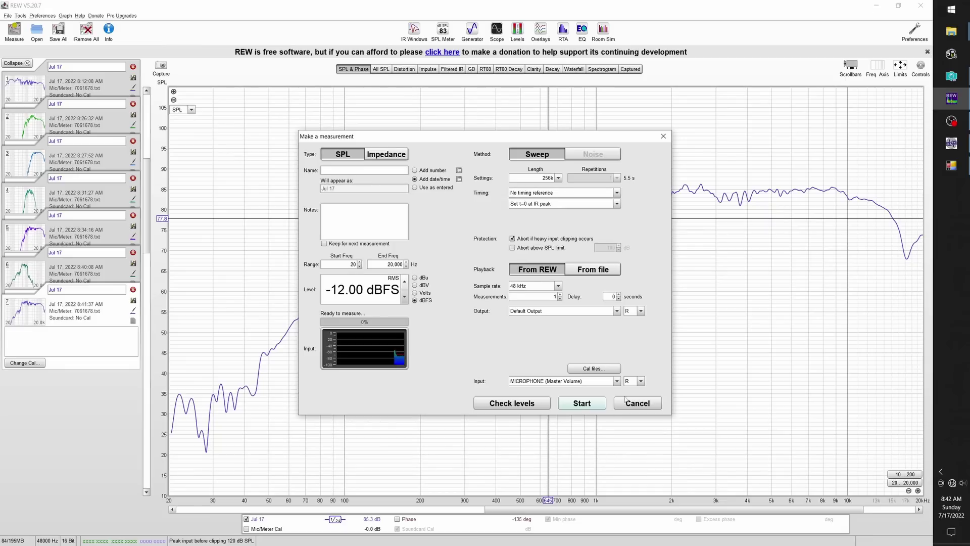
- Run a new sweep, compare it with the previous curve, and delete the 8:41:37 measurement
{"action": "left_click", "coordinate": [589, 404]}
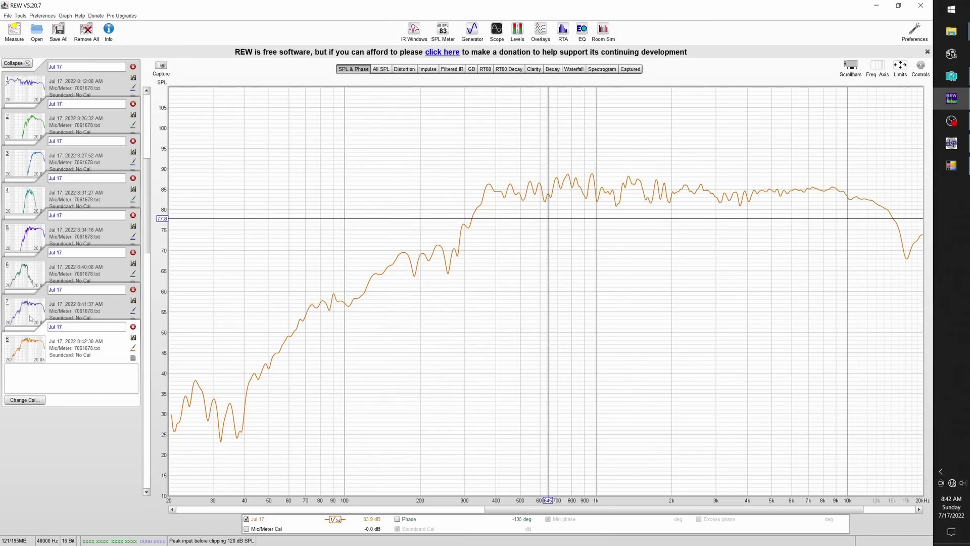
{"action": "left_click", "coordinate": [24, 388]}
{"action": "left_click", "coordinate": [34, 316]}
{"action": "left_click", "coordinate": [24, 388]}
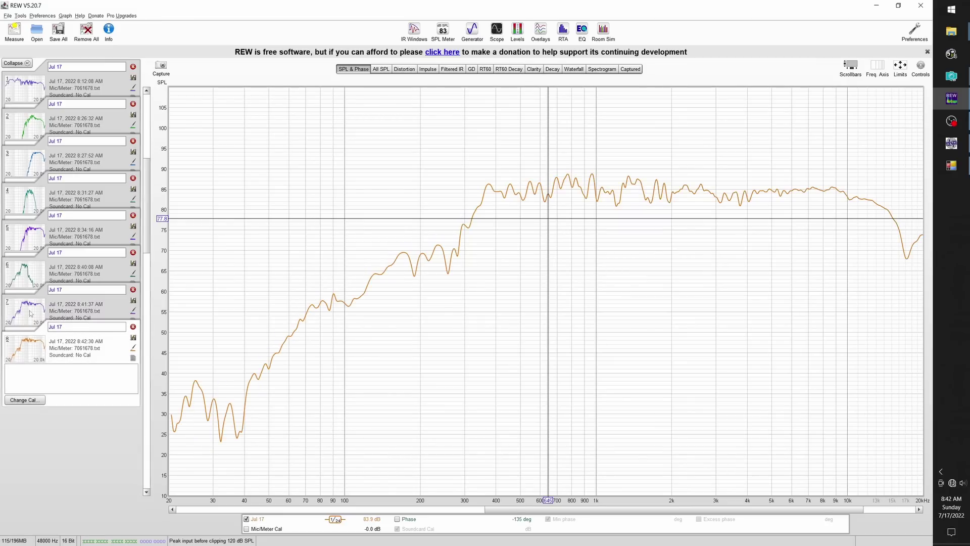
{"action": "left_click", "coordinate": [133, 289]}
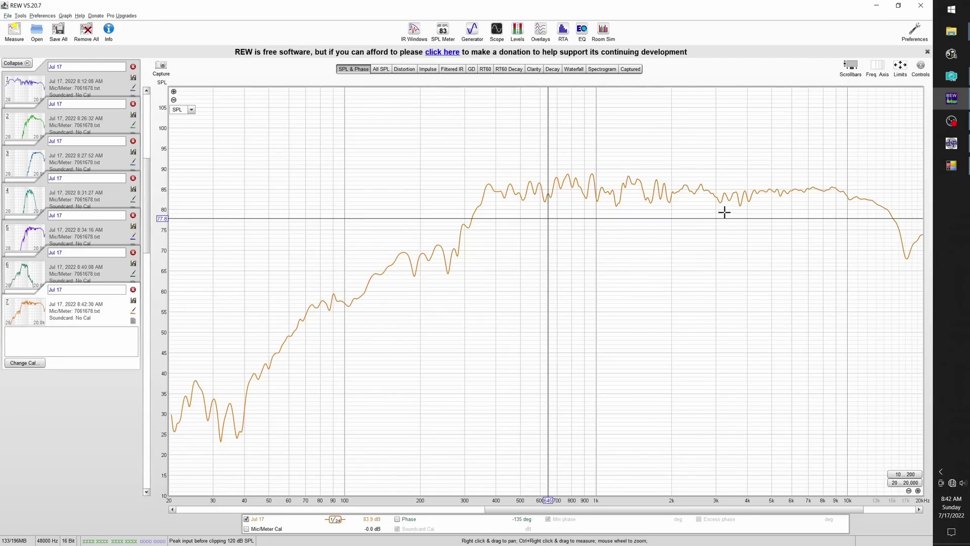
{"action": "left_click", "coordinate": [951, 143]}
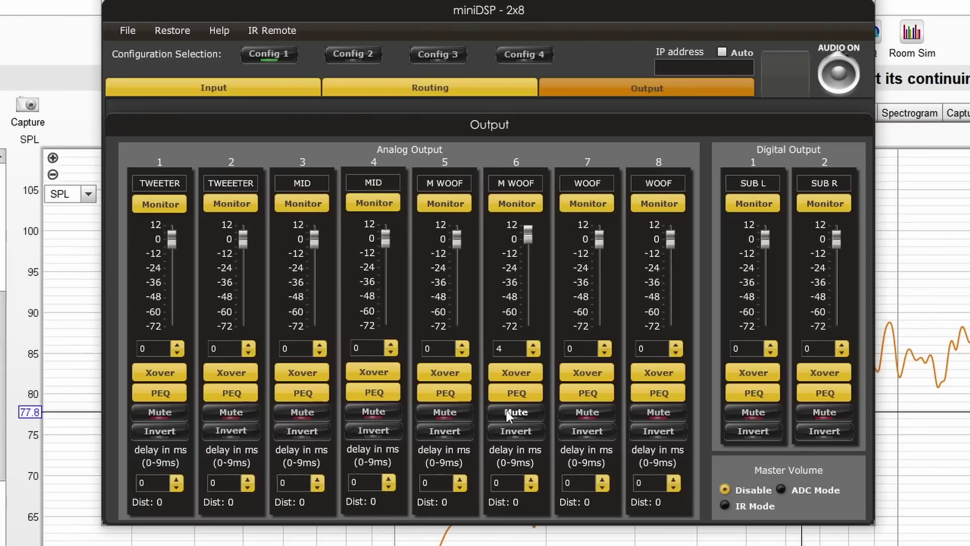
- Set channel 8's crossover cut-offs to 80 Hz high-pass and 300 Hz low-pass
{"action": "left_click", "coordinate": [660, 371]}
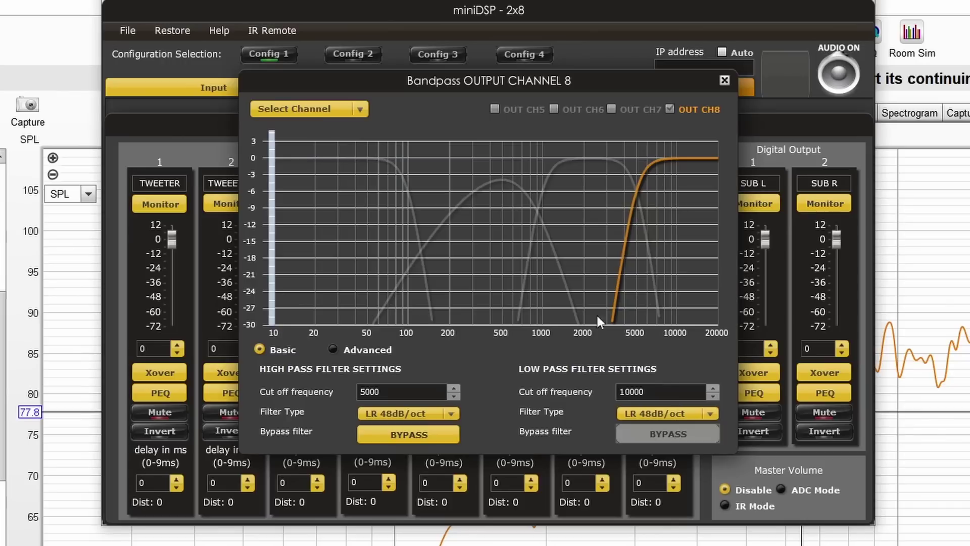
{"action": "double_click", "coordinate": [404, 393]}
{"action": "type", "text": "80"}
{"action": "key", "text": "Return"}
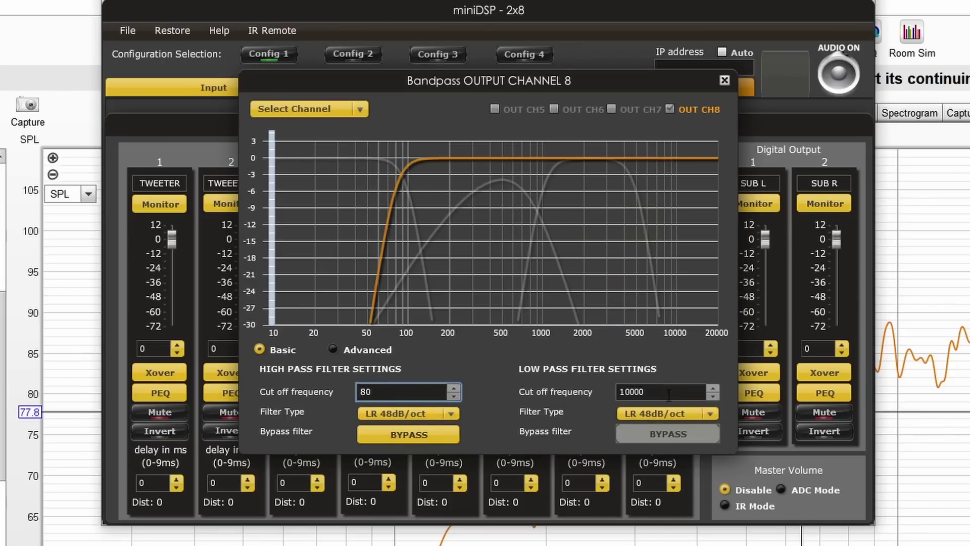
{"action": "key", "text": "Tab"}
{"action": "type", "text": "300"}
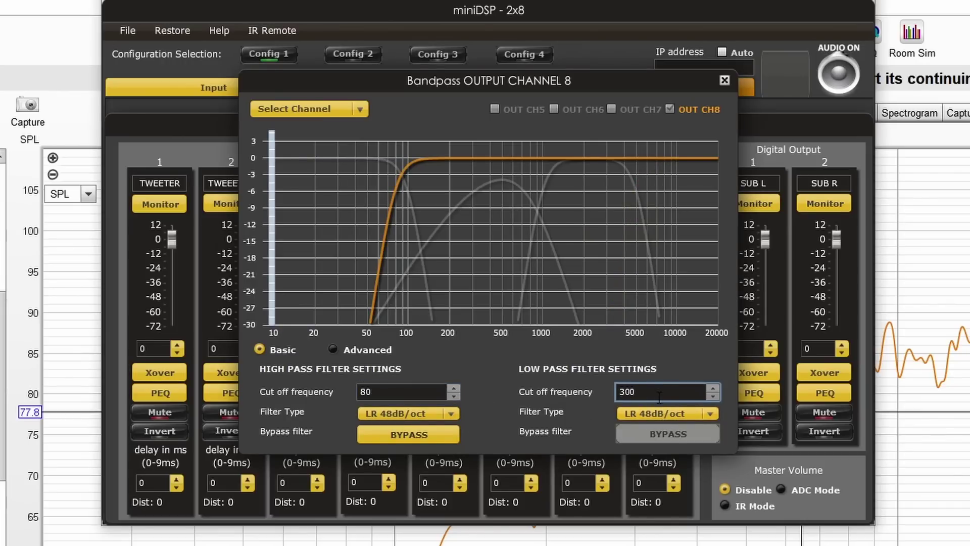
- Enable channel 8's low-pass filter at 300 Hz
{"action": "left_click", "coordinate": [666, 413]}
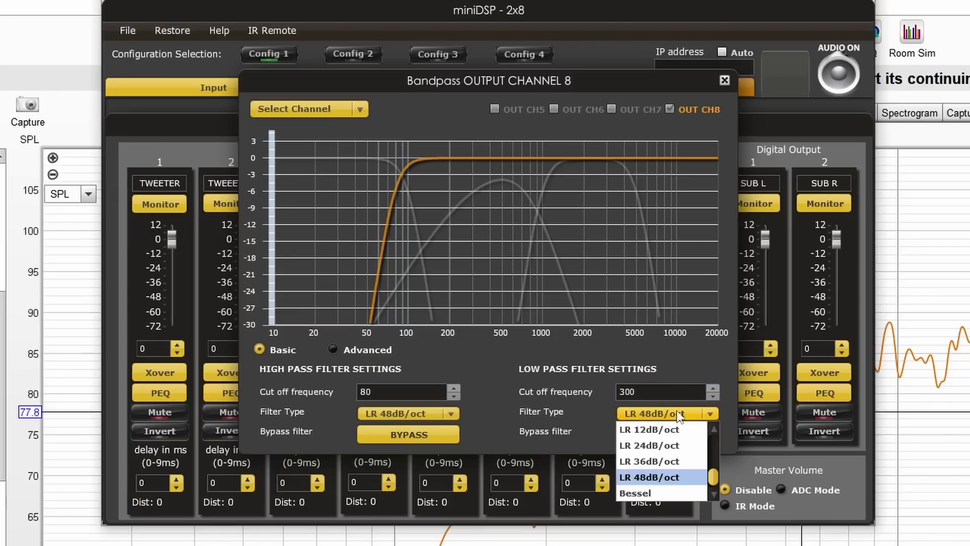
{"action": "left_click", "coordinate": [668, 390]}
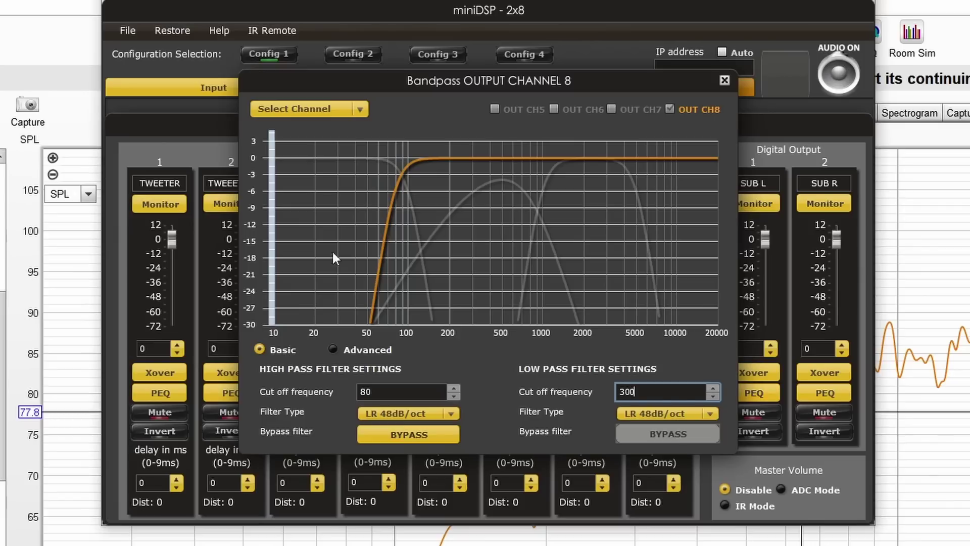
{"action": "left_click", "coordinate": [393, 389]}
{"action": "left_click", "coordinate": [660, 435]}
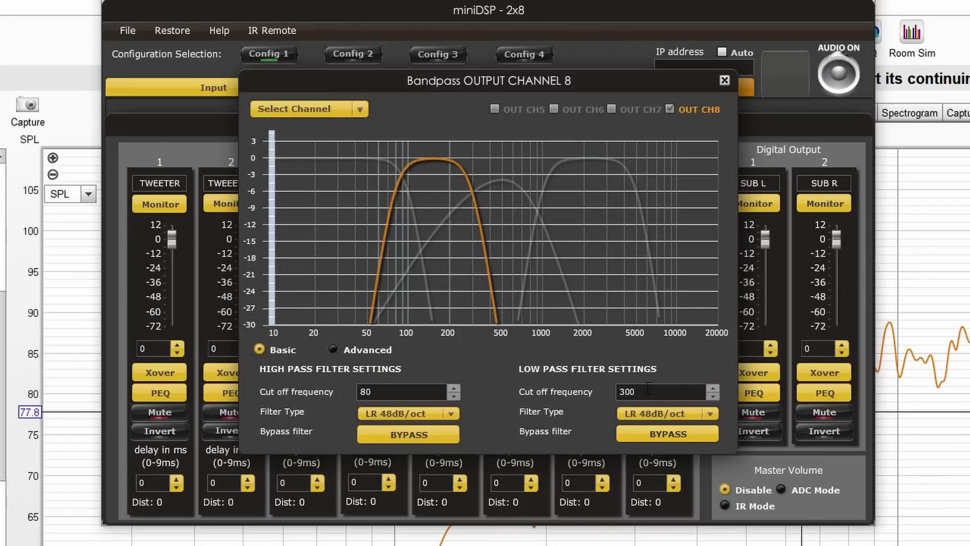
{"action": "left_click", "coordinate": [677, 413]}
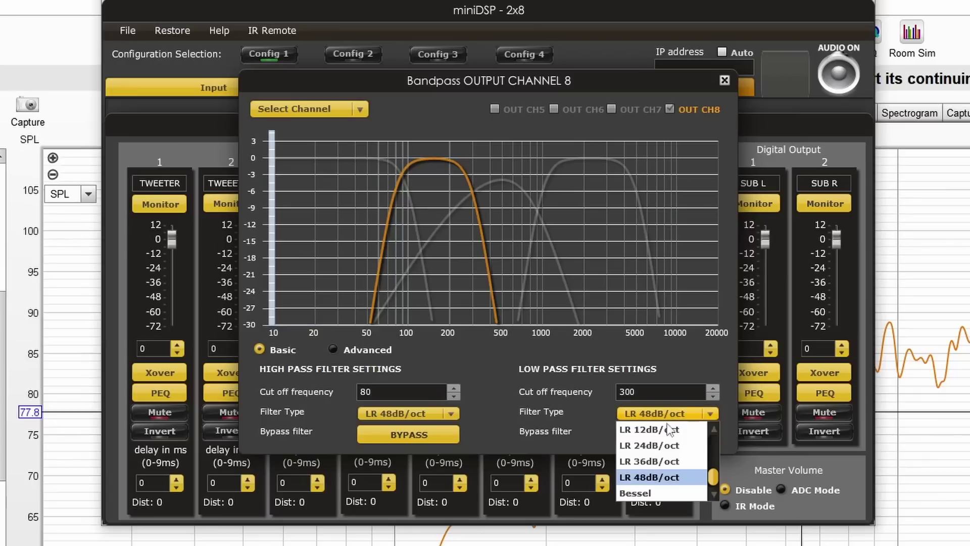
- Set channel 8's low-pass slope to LR 24dB/oct and take a new REW sweep of the woofer band
{"action": "left_click", "coordinate": [661, 459]}
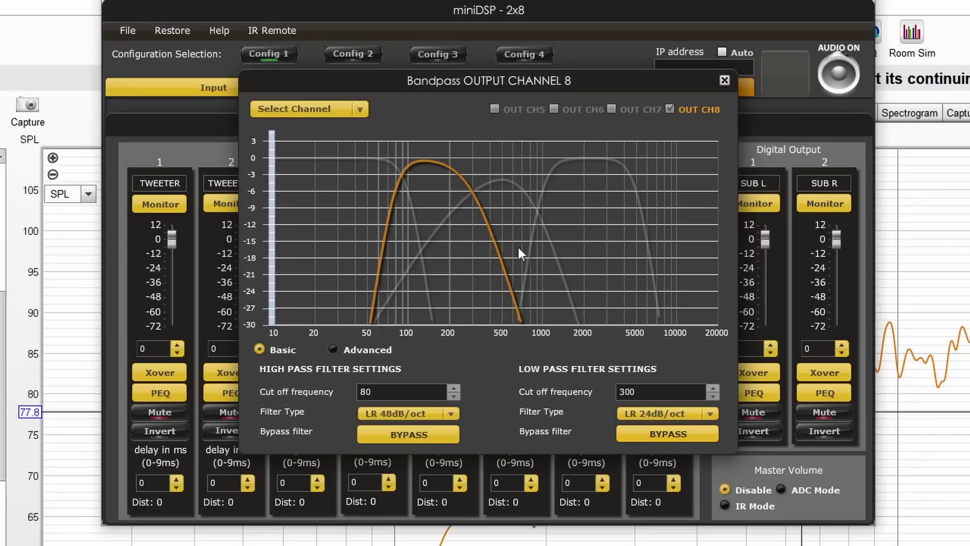
{"action": "left_click", "coordinate": [700, 422]}
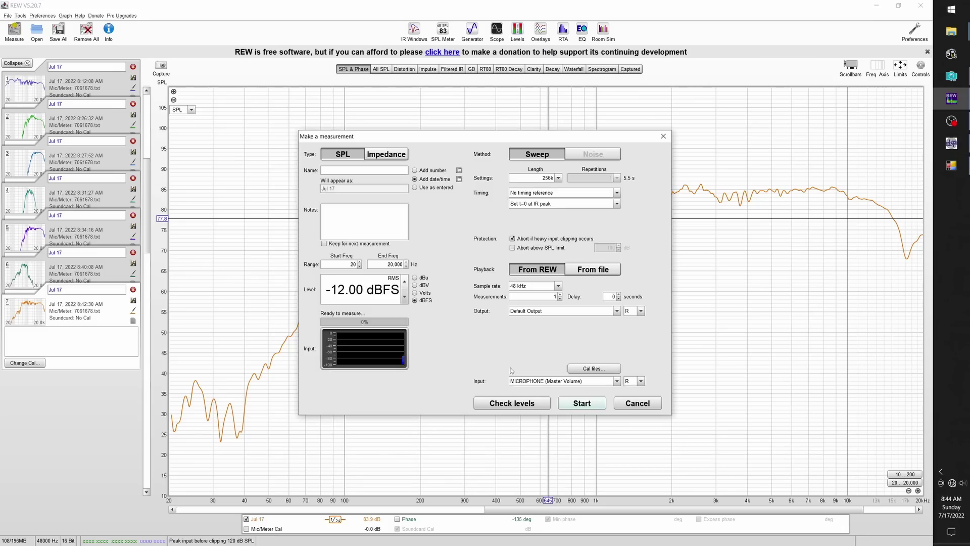
{"action": "left_click", "coordinate": [582, 403]}
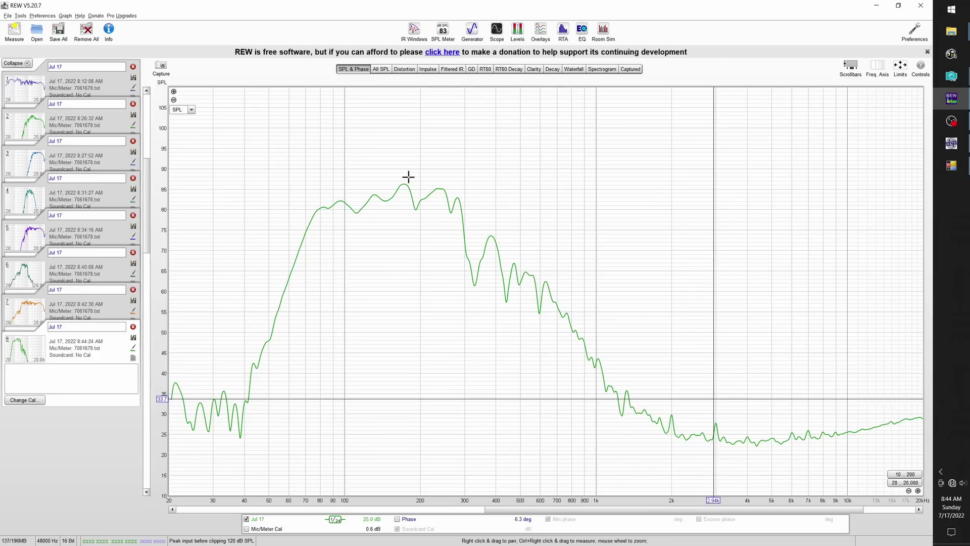
{"action": "left_click", "coordinate": [404, 69]}
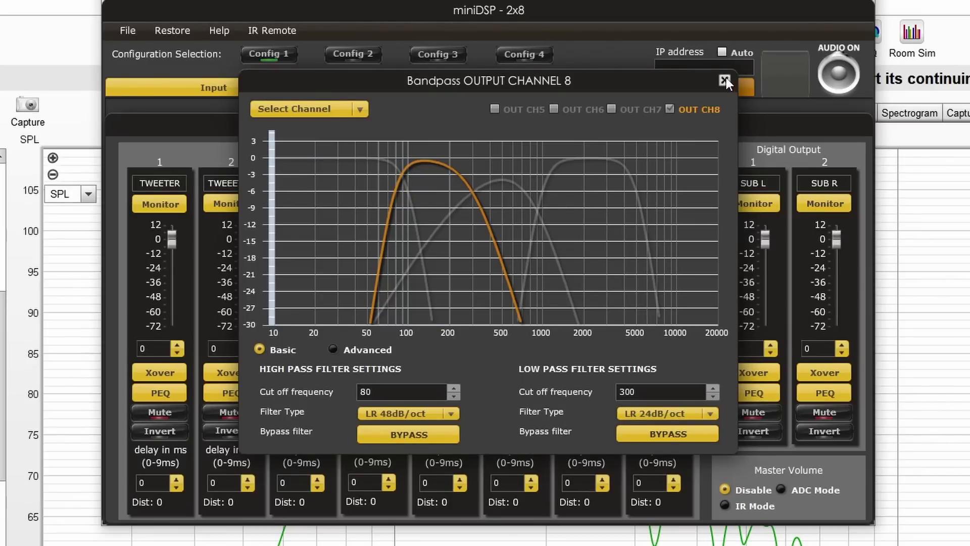
{"action": "left_click", "coordinate": [725, 80]}
- Raise the WOOF channel 8 output gain step by step to 3
{"action": "left_click", "coordinate": [676, 345]}
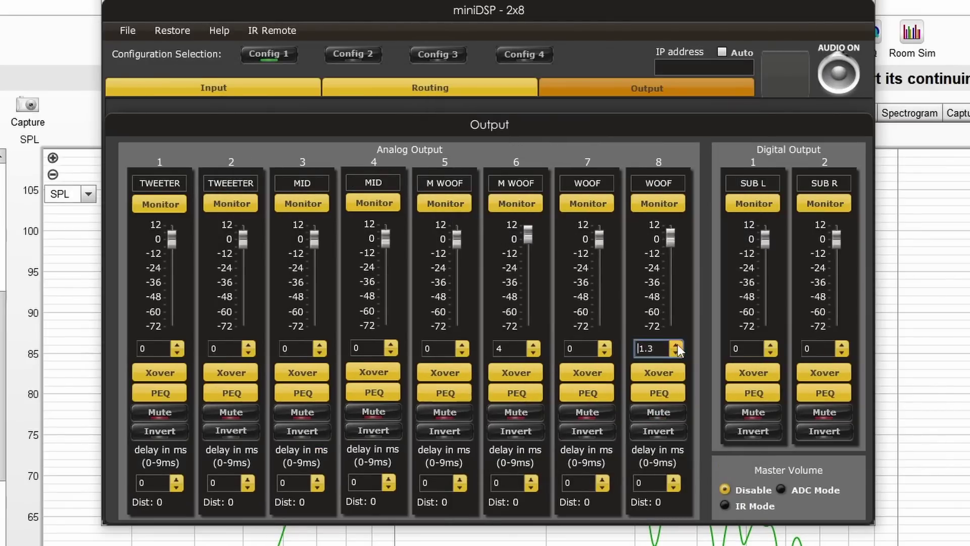
{"action": "left_click", "coordinate": [676, 345]}
{"action": "left_click", "coordinate": [676, 345]}
{"action": "left_click", "coordinate": [677, 345]}
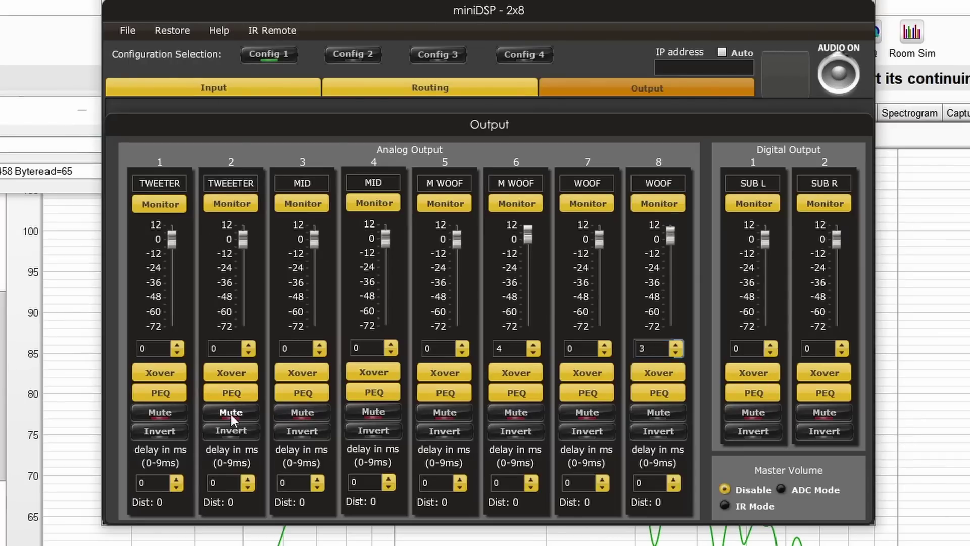
{"action": "left_click", "coordinate": [368, 412]}
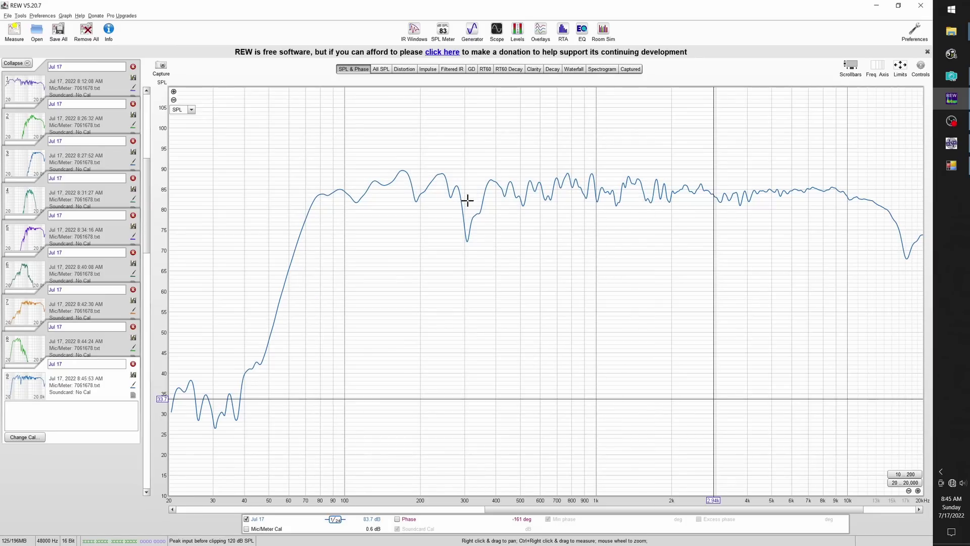
- Compare the new measurement 9 with measurement 8's curve around 300 Hz
{"action": "left_click", "coordinate": [464, 207]}
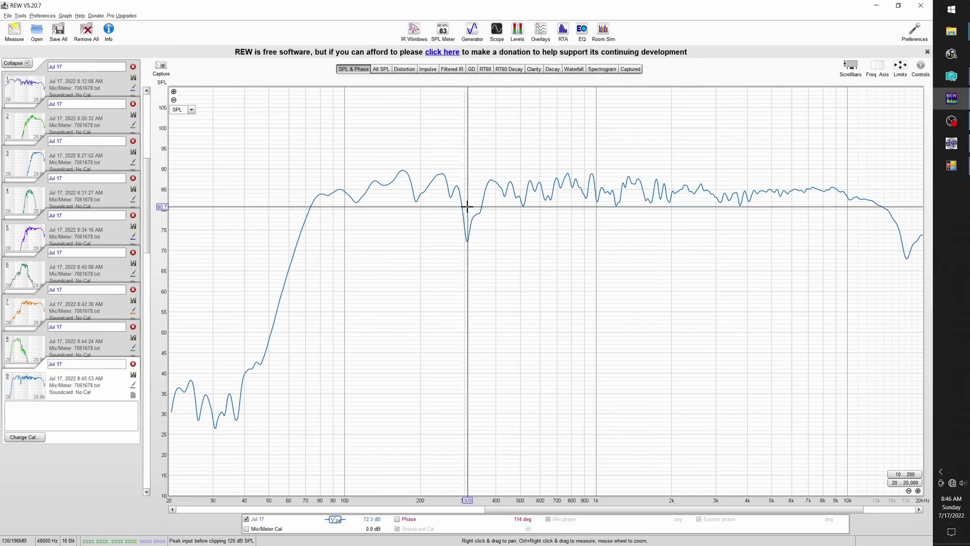
{"action": "left_click", "coordinate": [23, 349]}
{"action": "left_click", "coordinate": [30, 427]}
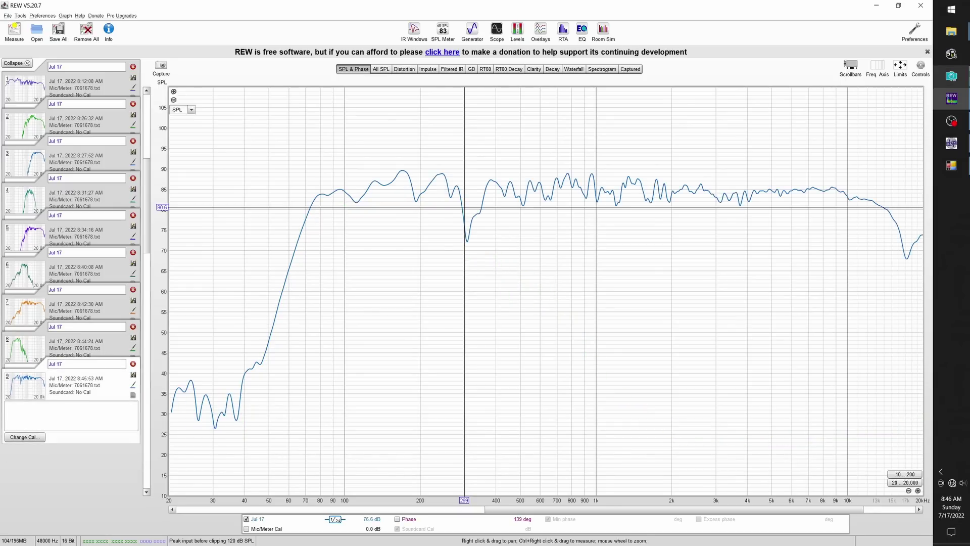
{"action": "left_click", "coordinate": [951, 143]}
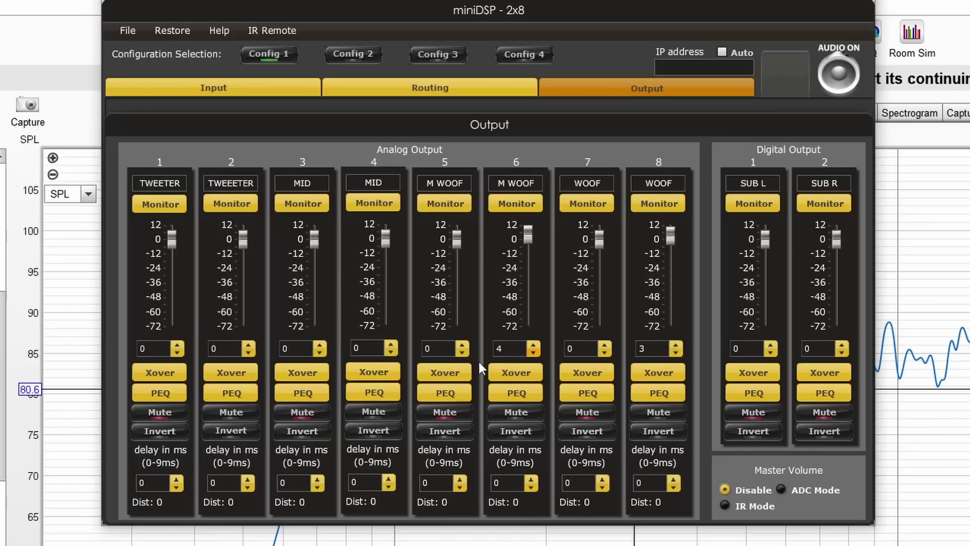
- Set output channel 6's high-pass slope to LR 24dB/oct and record REW measurement 10
{"action": "left_click", "coordinate": [521, 369]}
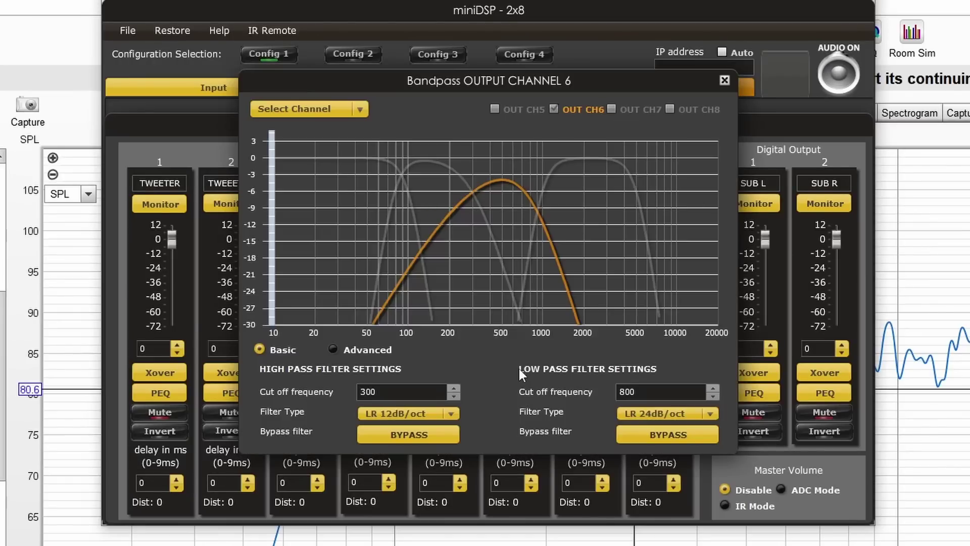
{"action": "left_click", "coordinate": [397, 413]}
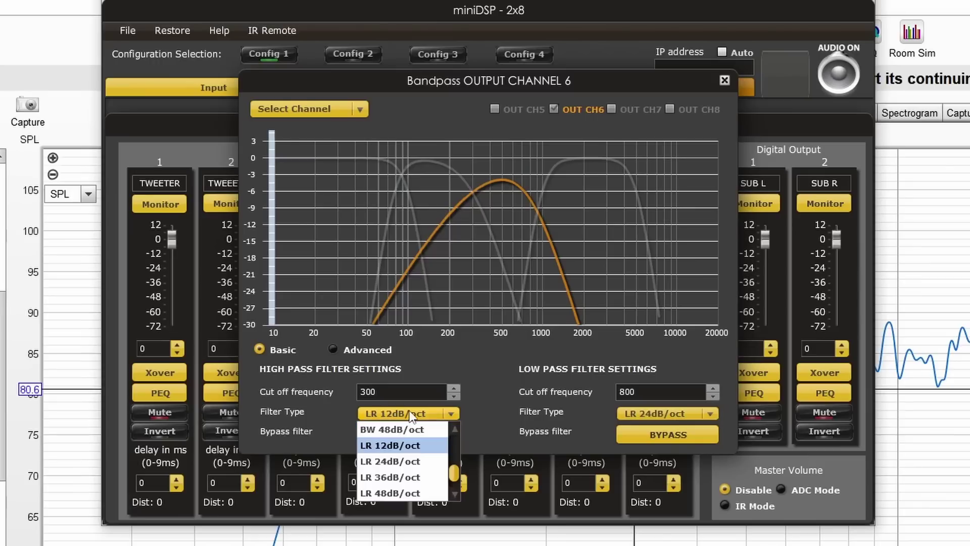
{"action": "left_click", "coordinate": [392, 462]}
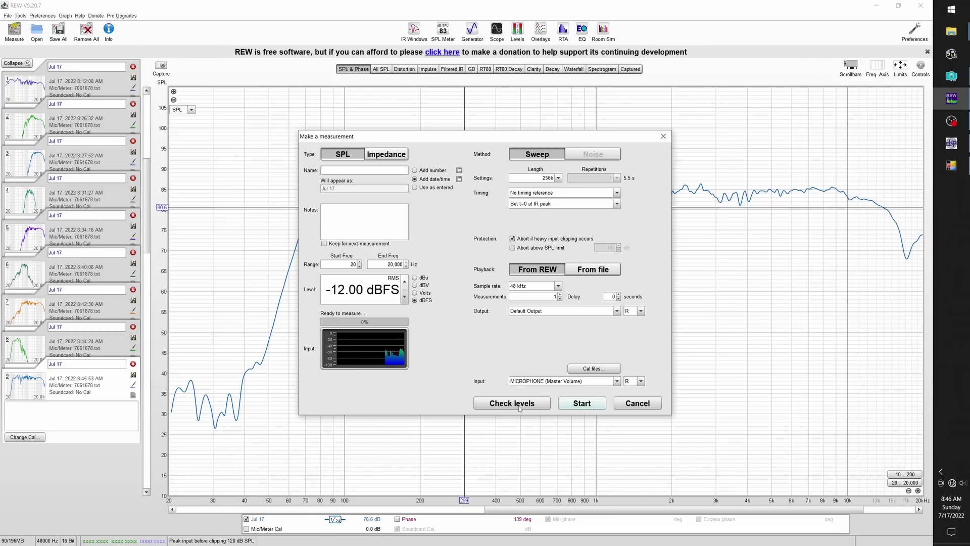
{"action": "left_click", "coordinate": [510, 401]}
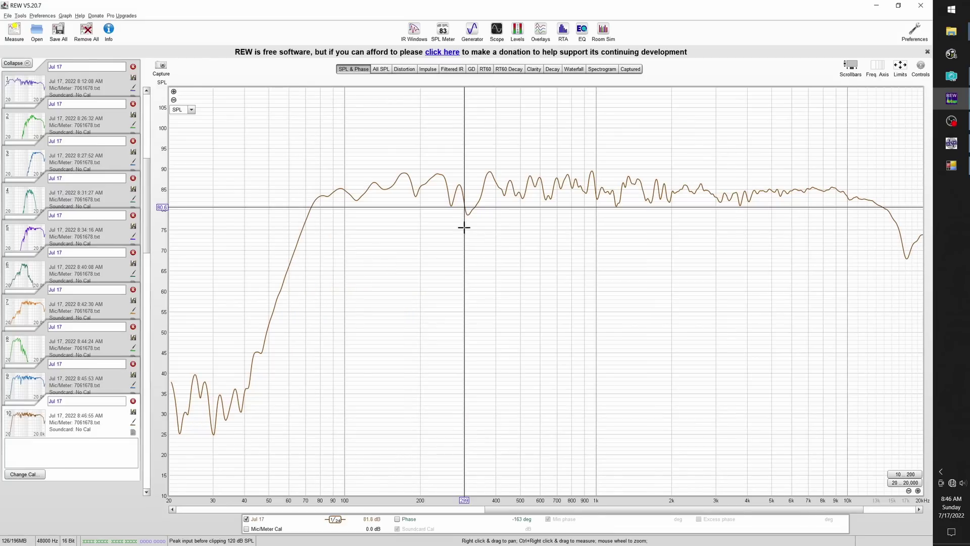
{"action": "left_click", "coordinate": [31, 470]}
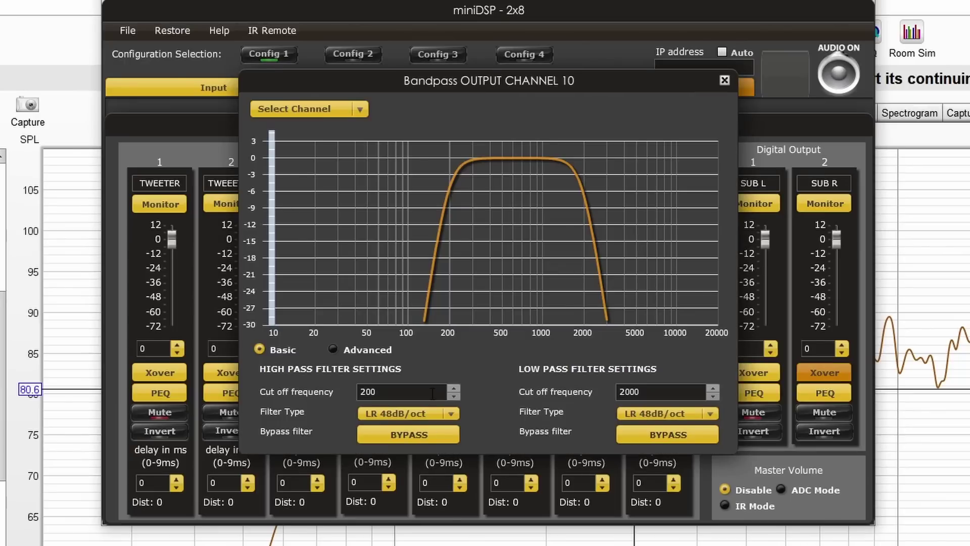
- Set channel 10's crossover to a 20 Hz high-pass and 80 Hz low-pass, then measure
{"action": "double_click", "coordinate": [433, 394]}
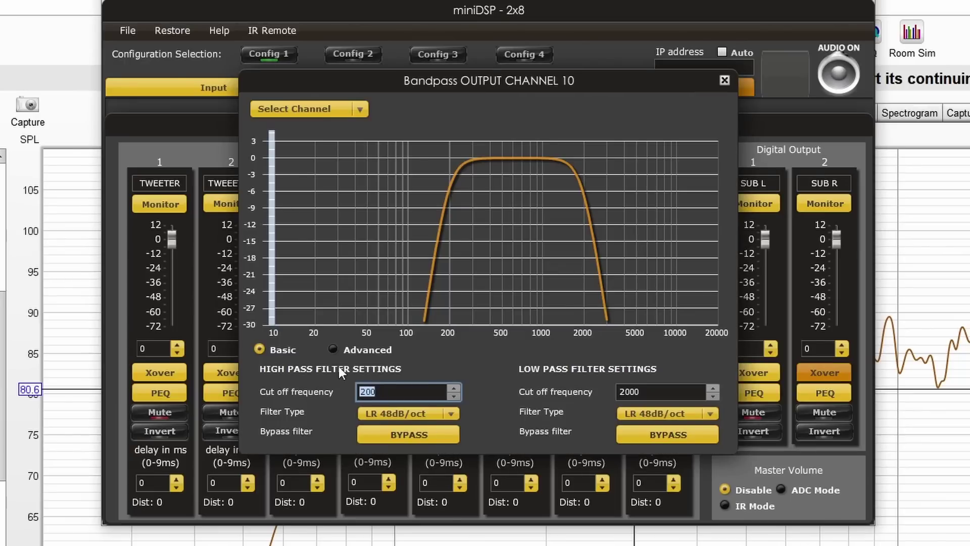
{"action": "type", "text": "20"}
{"action": "double_click", "coordinate": [655, 389]}
{"action": "type", "text": "80"}
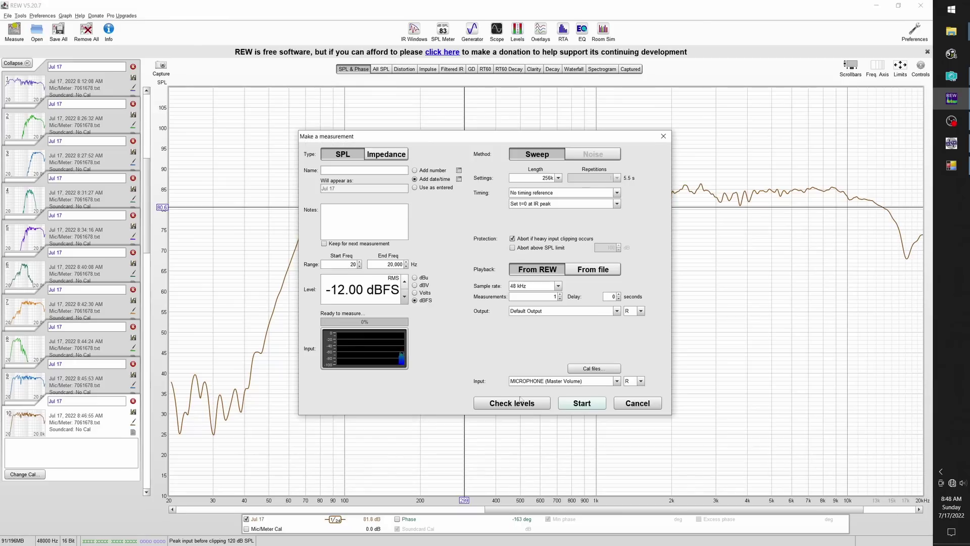
{"action": "left_click", "coordinate": [581, 403]}
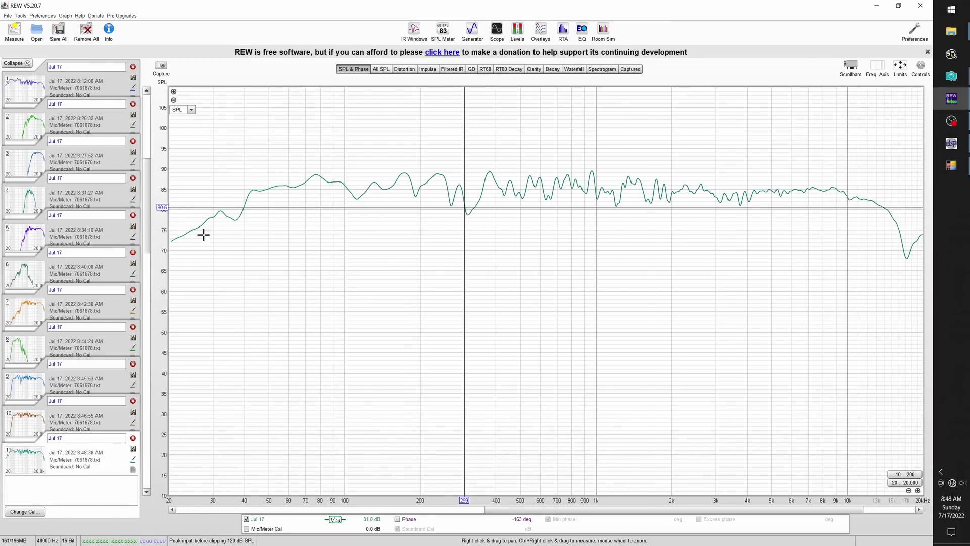
{"action": "left_click", "coordinate": [955, 148]}
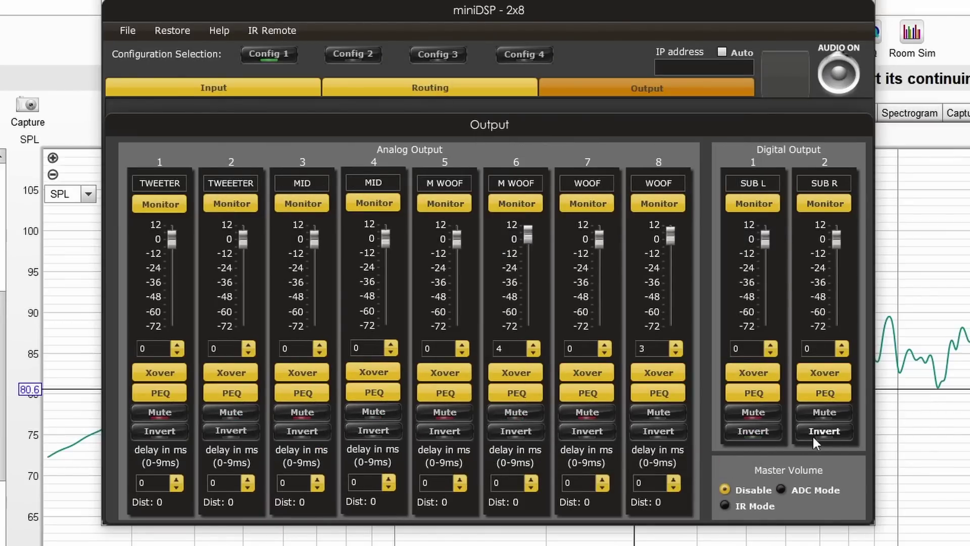
- Invert SUB R polarity, measure, and compare against measurement 11
{"action": "left_click", "coordinate": [824, 431]}
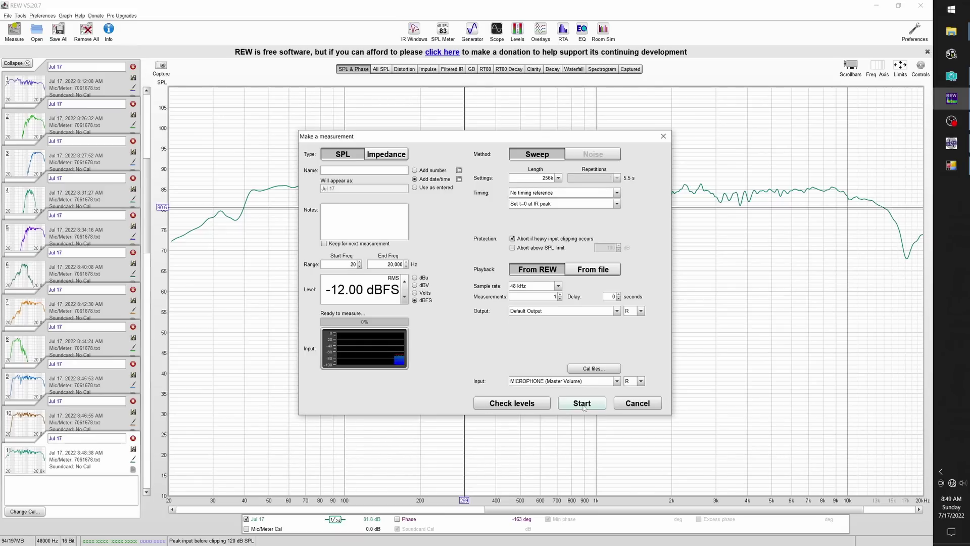
{"action": "left_click", "coordinate": [582, 403]}
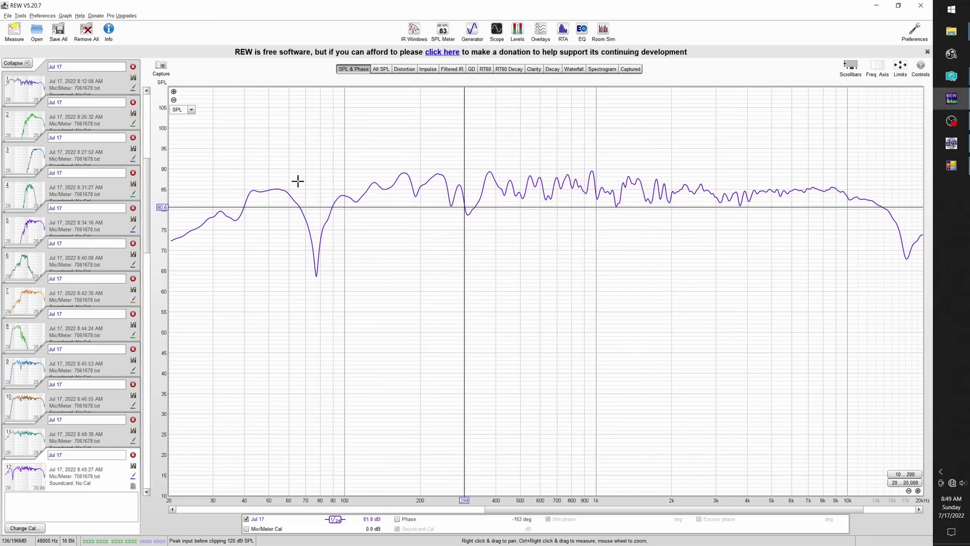
{"action": "key", "text": "Up"}
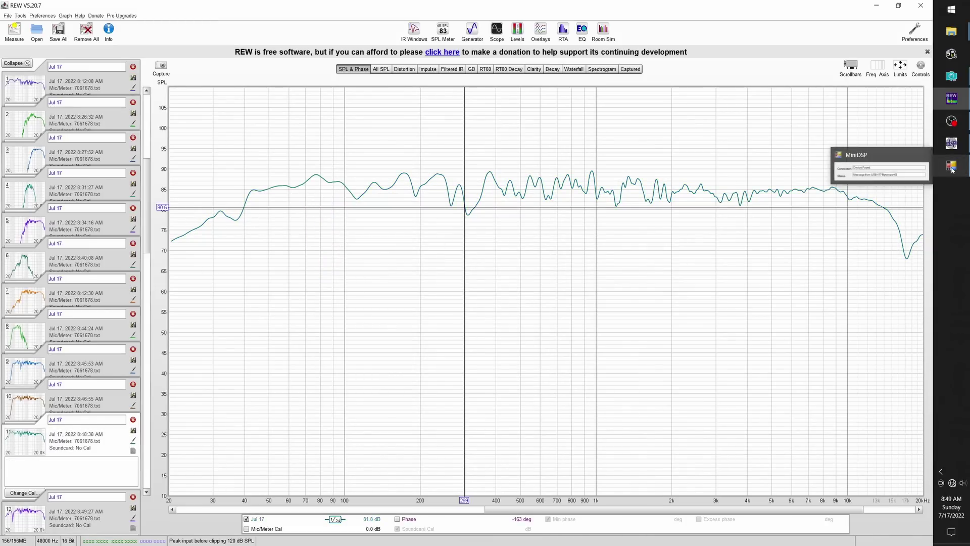
- Set SUB R gain to 6, re-measure, and check the bass peak near 43 Hz
{"action": "left_click", "coordinate": [951, 143]}
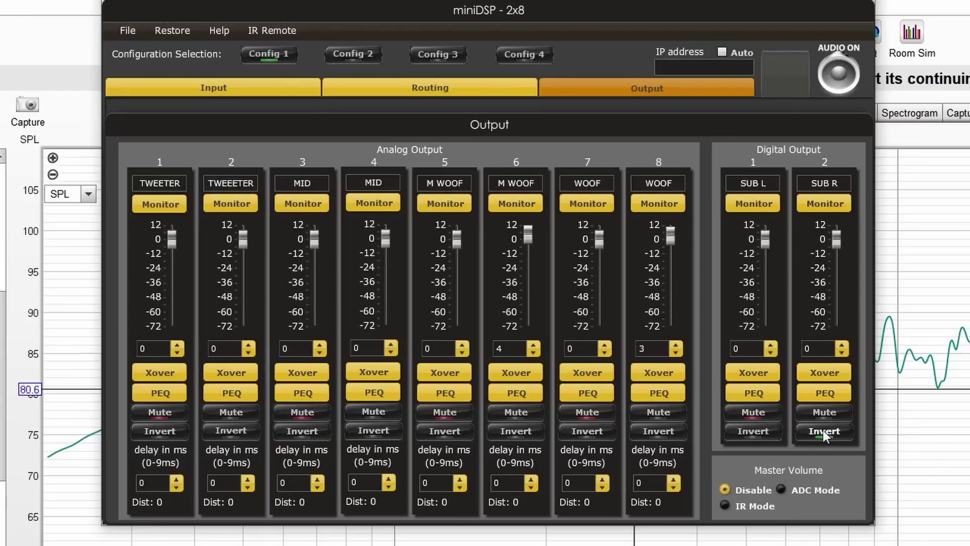
{"action": "left_click_drag", "start_coordinate": [842, 345], "coordinate": [843, 351]}
{"action": "left_click", "coordinate": [842, 343]}
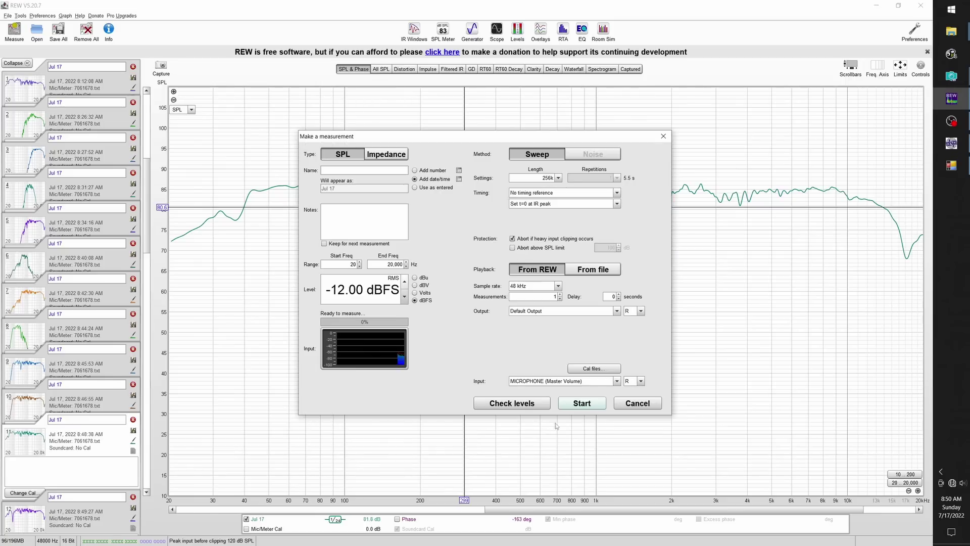
{"action": "left_click", "coordinate": [574, 404]}
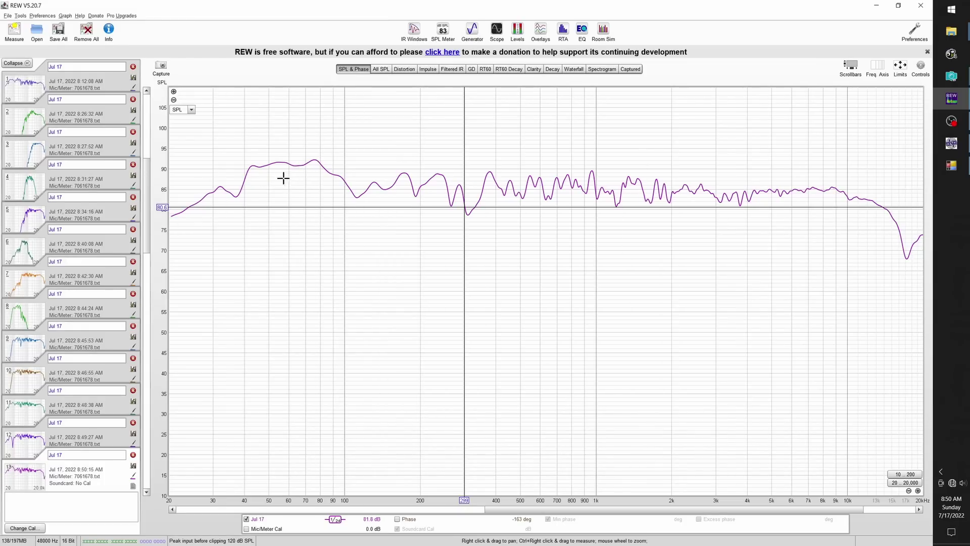
{"action": "left_click_drag", "start_coordinate": [247, 172], "coordinate": [263, 188]}
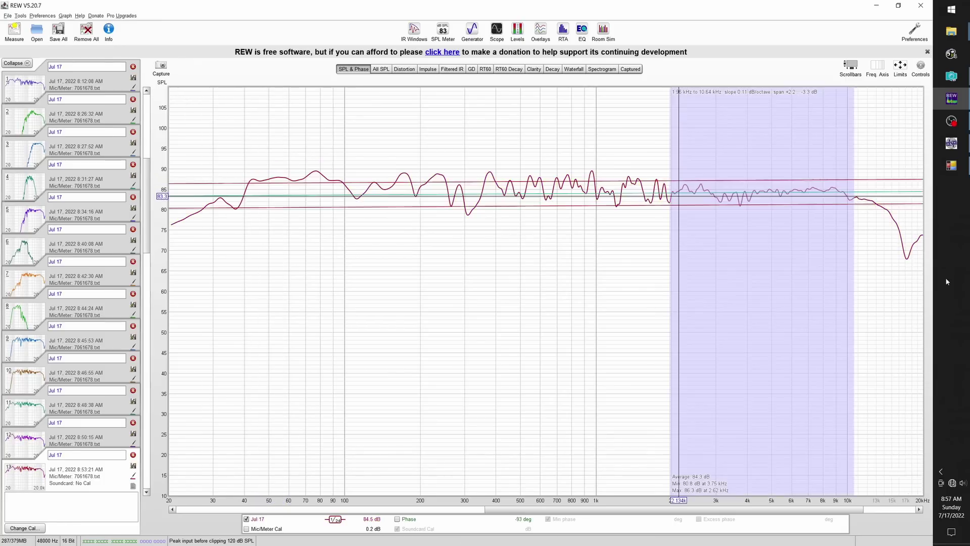
{"action": "mouse_move", "coordinate": [672, 227]}
{"action": "left_mouse_down"}
{"action": "mouse_move", "coordinate": [755, 230]}
{"action": "mouse_move", "coordinate": [472, 225]}
{"action": "mouse_move", "coordinate": [183, 243]}
{"action": "left_mouse_up"}
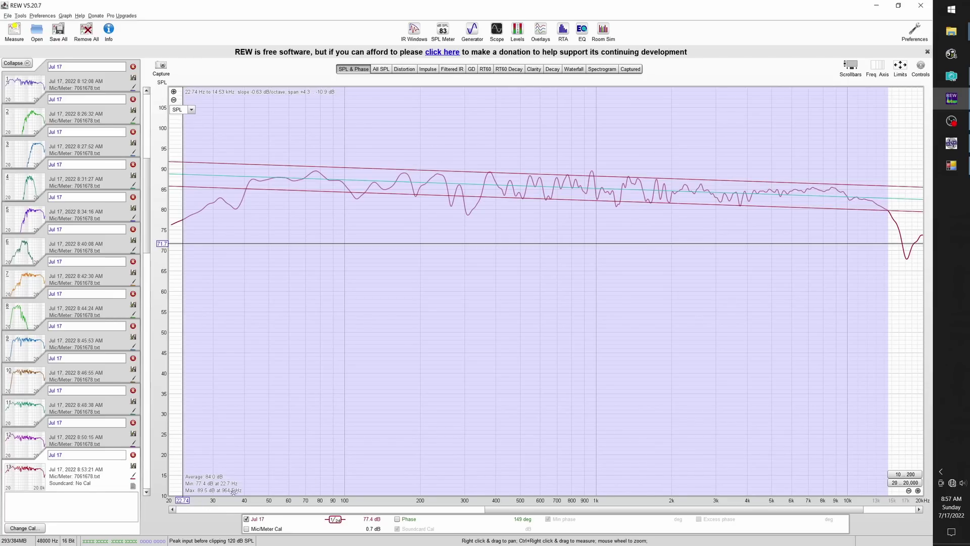
- Show measurement 6's distortion graph with 2nd, 3rd, 4th and 5th harmonic curves
{"action": "left_click", "coordinate": [404, 69]}
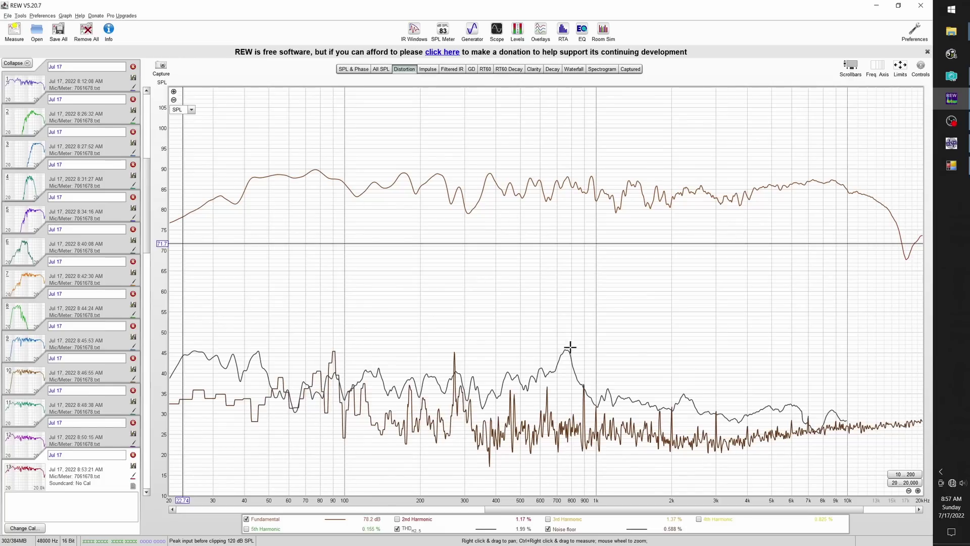
{"action": "left_click_drag", "start_coordinate": [564, 341], "coordinate": [567, 349]}
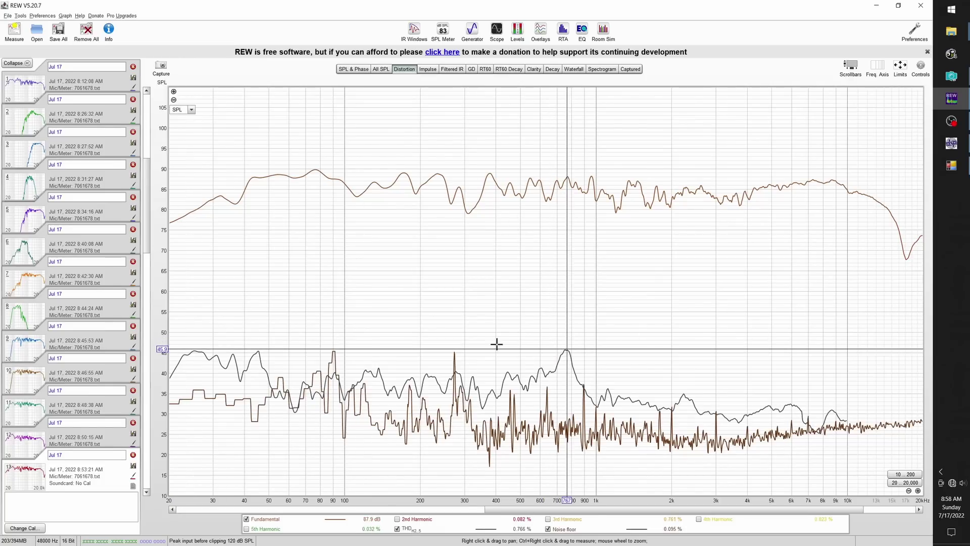
{"action": "left_click", "coordinate": [42, 262]}
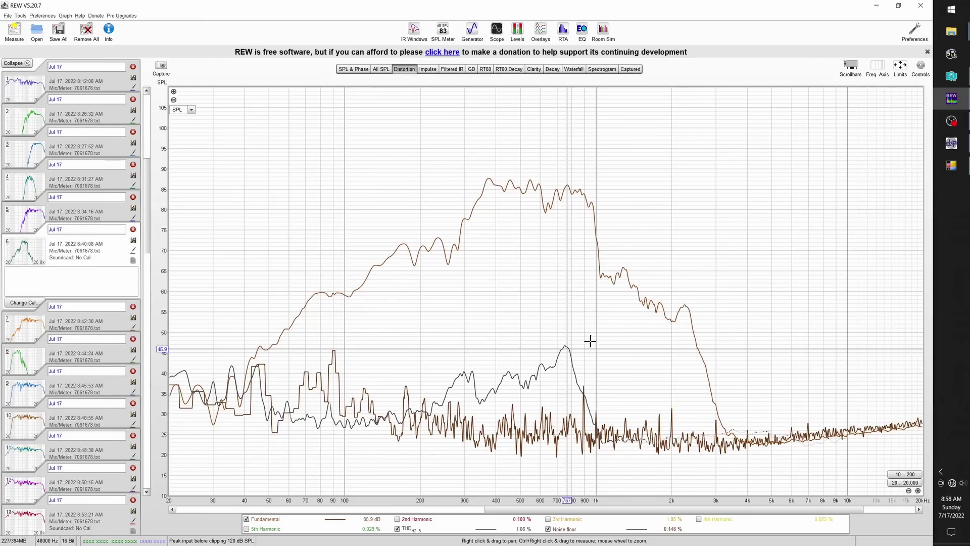
{"action": "left_click", "coordinate": [398, 519]}
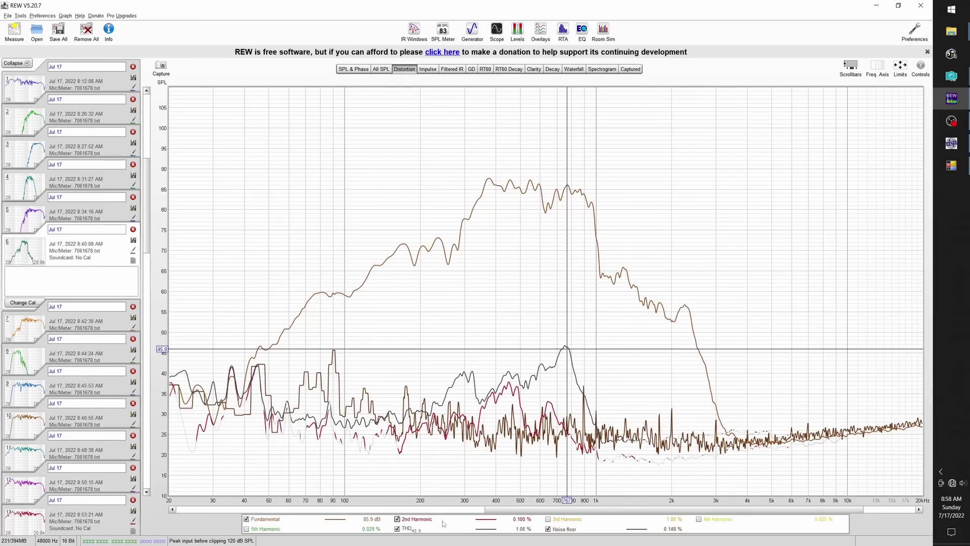
{"action": "left_click", "coordinate": [547, 519]}
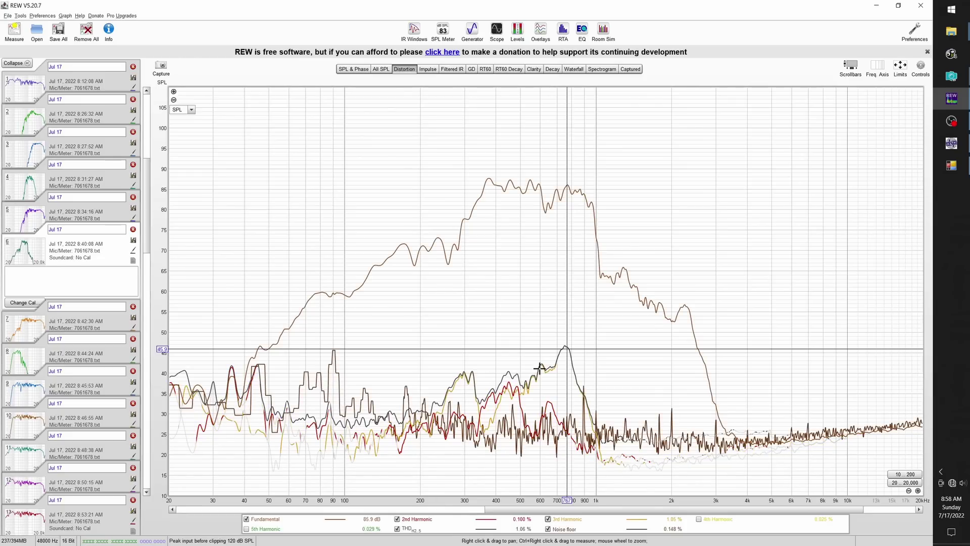
{"action": "left_click", "coordinate": [699, 519]}
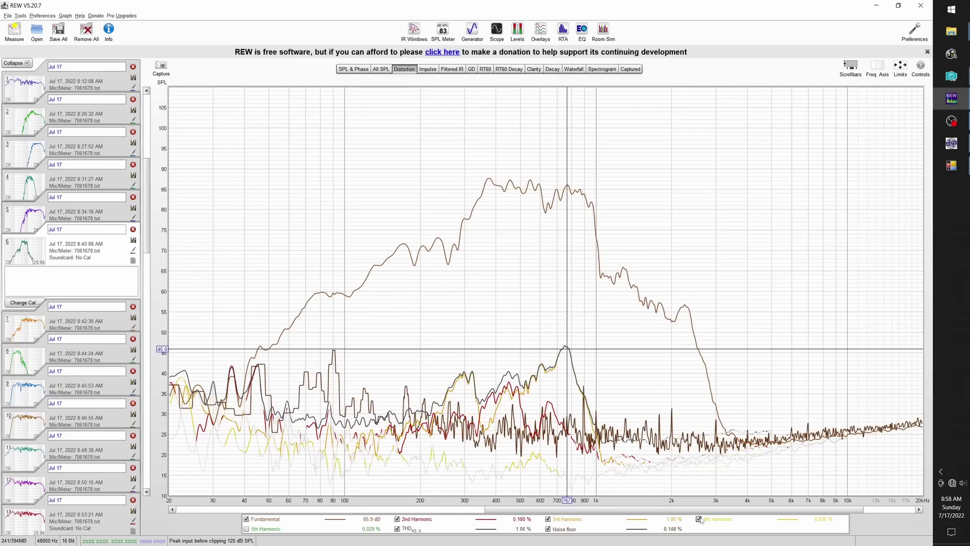
{"action": "left_click", "coordinate": [247, 528]}
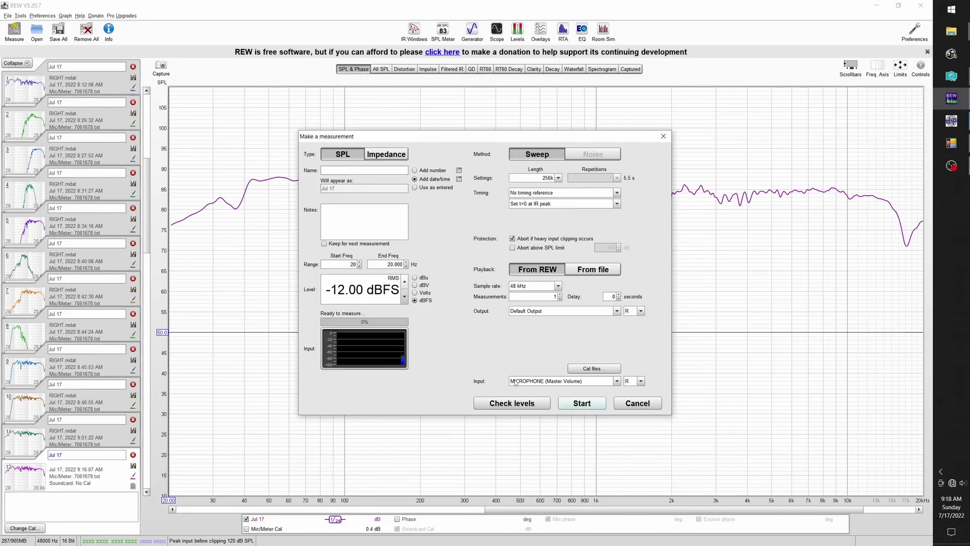
- Take measurement 13 and overlay it with measurement 12 in All SPL
{"action": "left_click", "coordinate": [581, 403]}
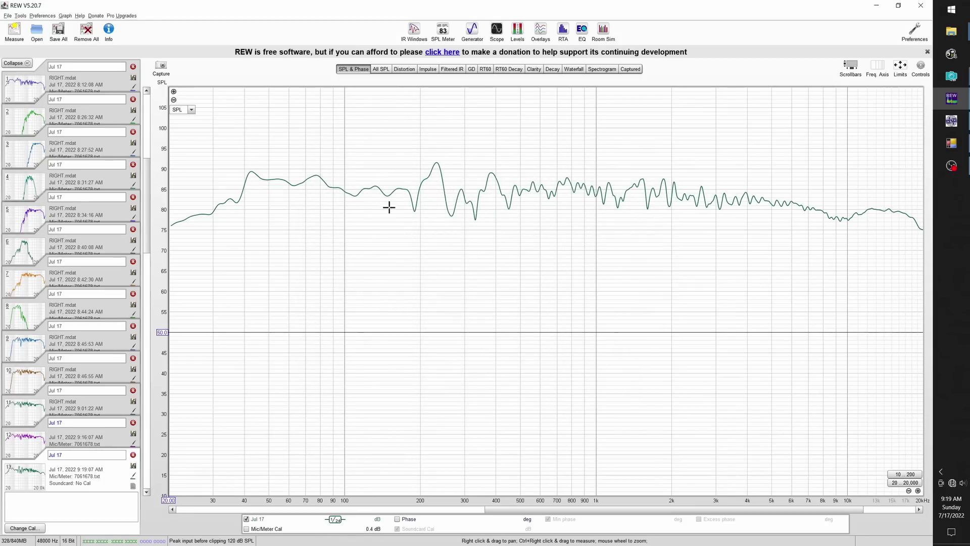
{"action": "left_click", "coordinate": [380, 69]}
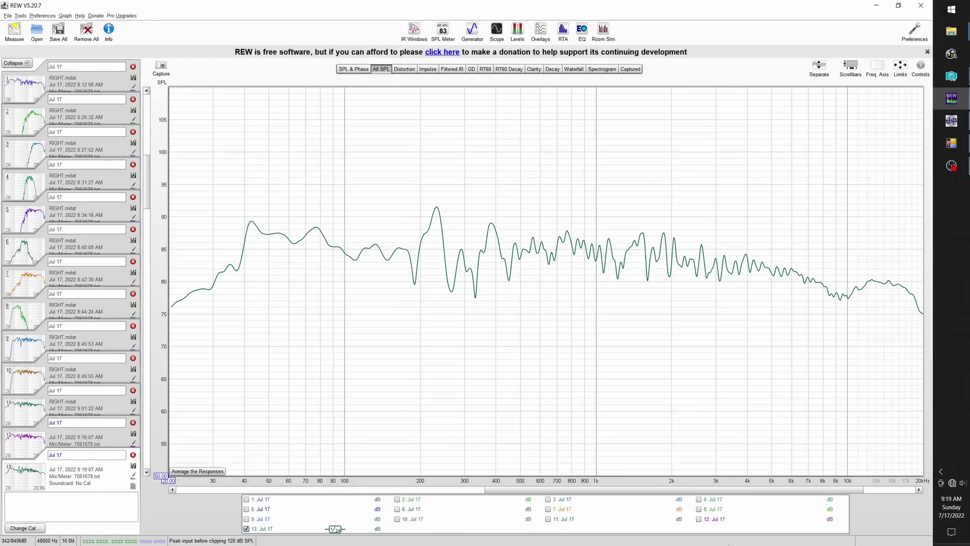
{"action": "left_click", "coordinate": [700, 519]}
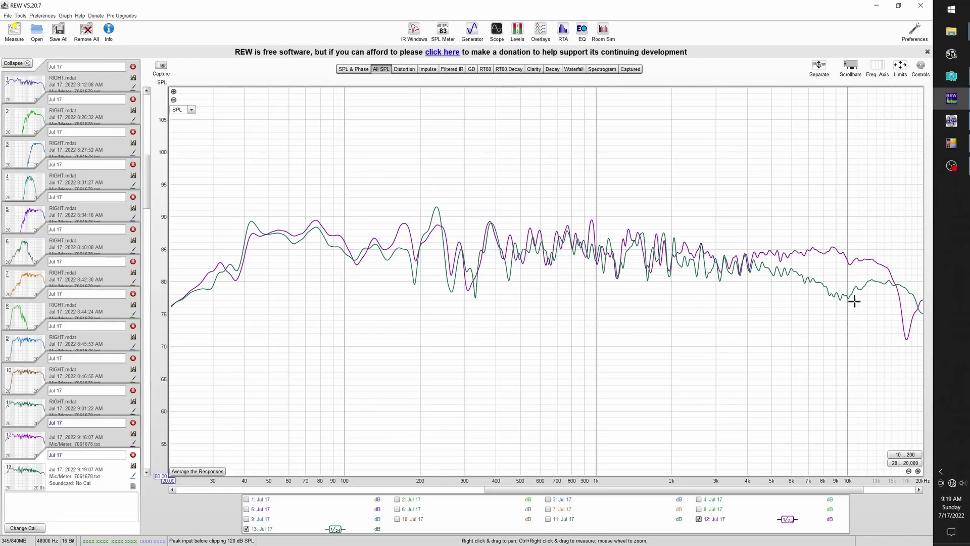
- Take measurement 14, compare measurements 12–14, then return to the SPL & Phase view
{"action": "key", "text": "alt+m"}
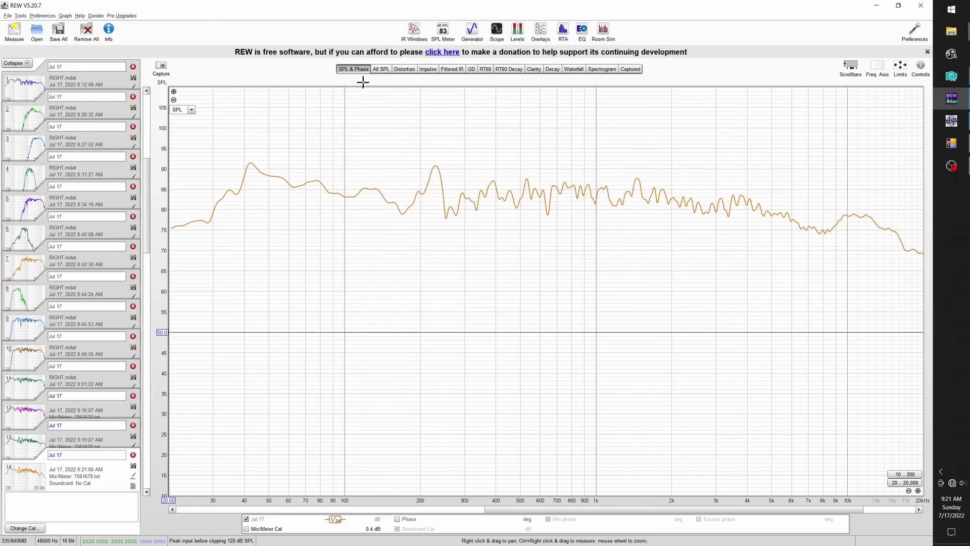
{"action": "left_click", "coordinate": [381, 68]}
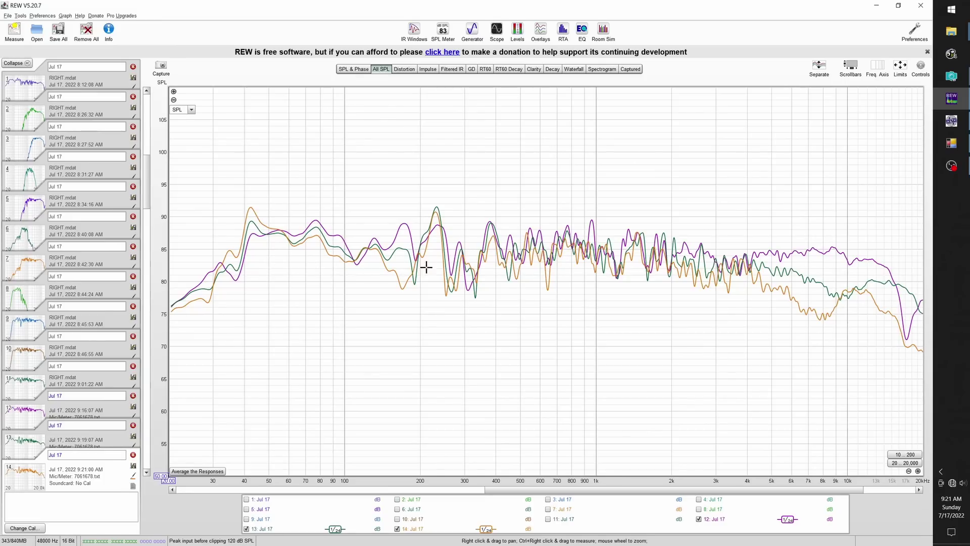
{"action": "left_click", "coordinate": [355, 69]}
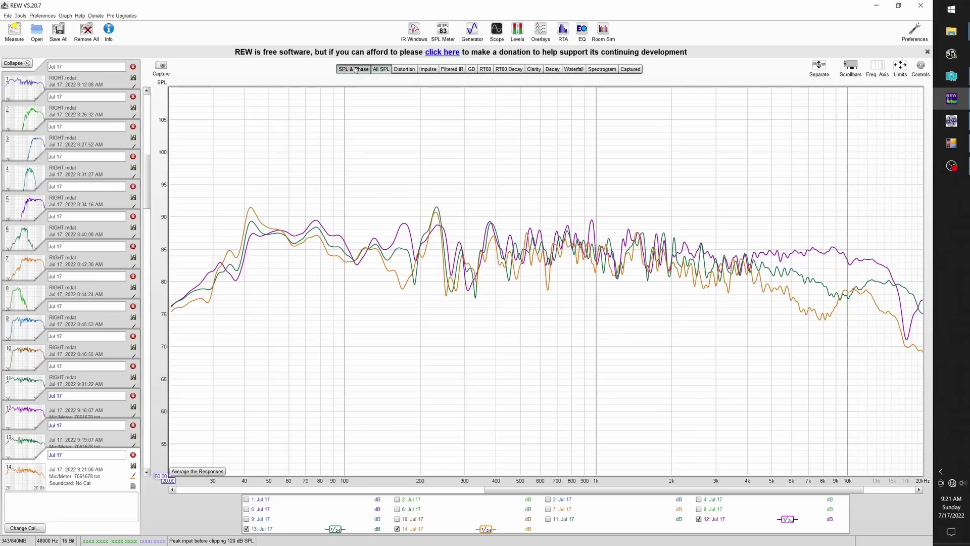